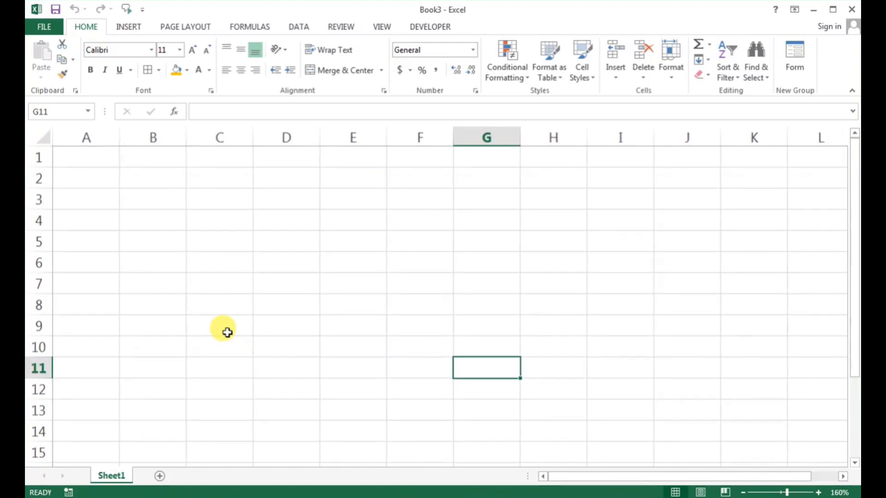
# - Enter the title "Transpose" in cell C1
pyautogui.scroll(1, 227, 332)
pyautogui.click(177, 201)
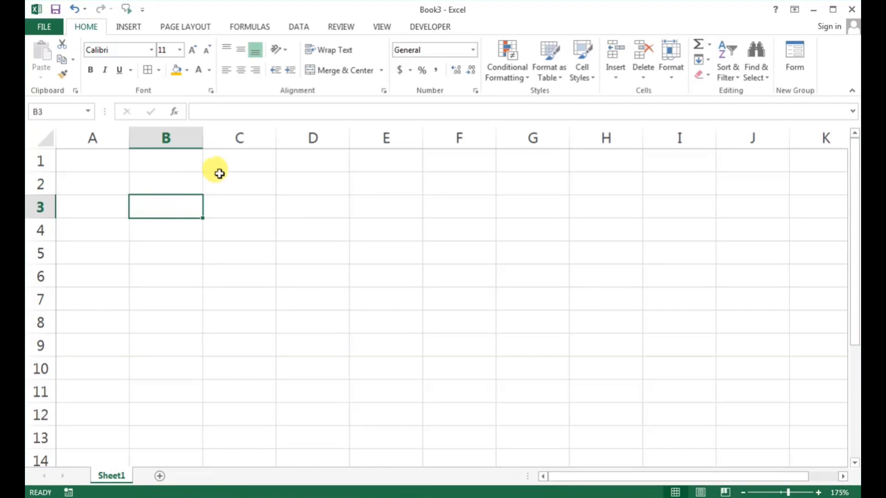
pyautogui.click(228, 161)
pyautogui.write('Transpose')
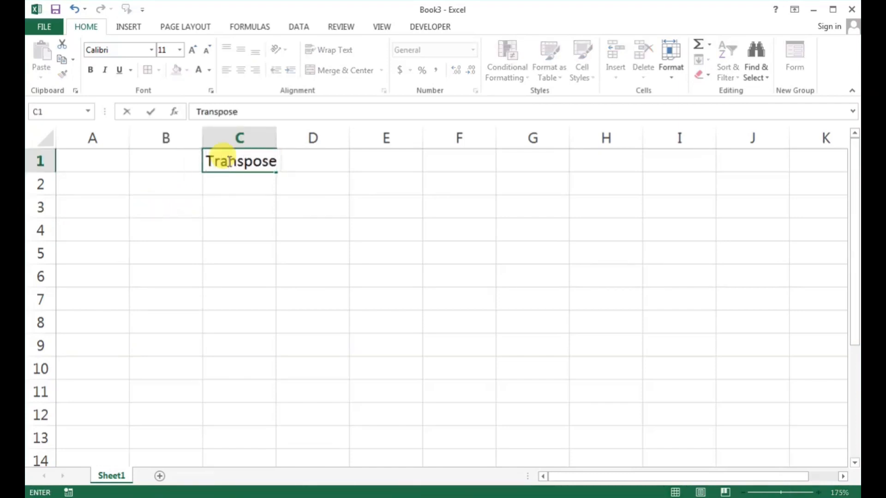
pyautogui.click(323, 231)
# - Make the title in C1 bold with an orange fill and widen column C slightly to fit it
pyautogui.click(240, 154)
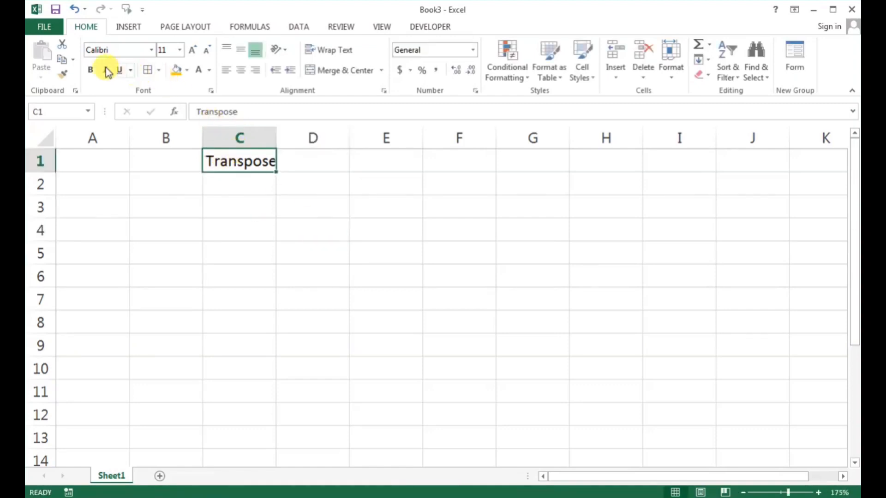
pyautogui.click(91, 69)
pyautogui.click(176, 70)
pyautogui.click(302, 251)
pyautogui.moveTo(281, 144); pyautogui.dragTo(287, 143)
pyautogui.click(307, 205)
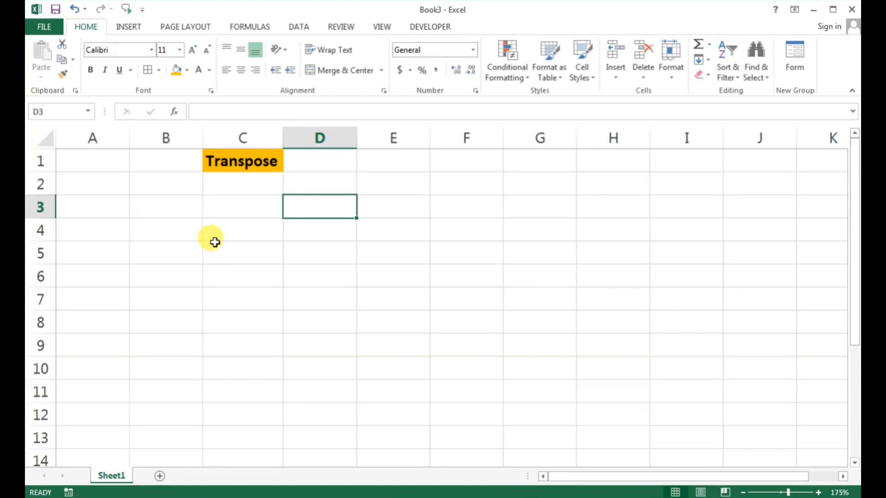
# - Enter the table headers "name" in B3 and "marks" in C3
pyautogui.click(161, 211)
pyautogui.write('name')
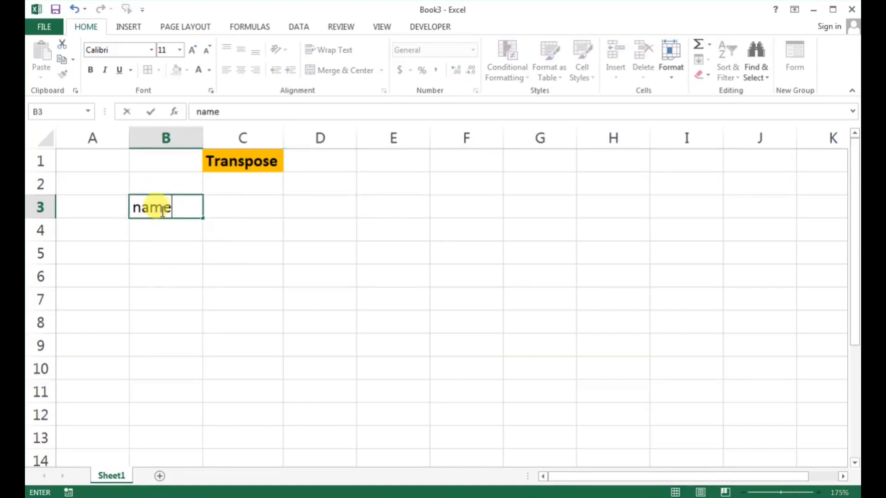
pyautogui.press('Tab')
pyautogui.write('marks')
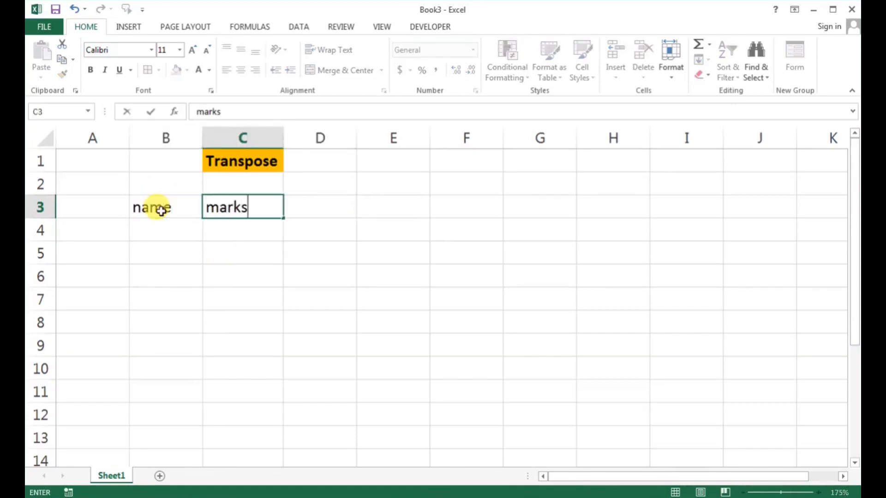
pyautogui.press('Return')
# - Fill cells B4 to B8 under the name header with the five students' first names
pyautogui.press('Left')
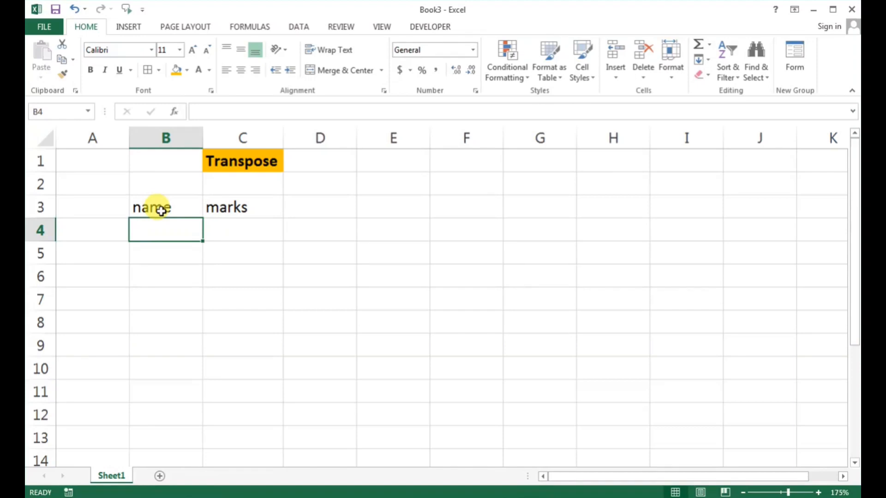
pyautogui.write('Shally')
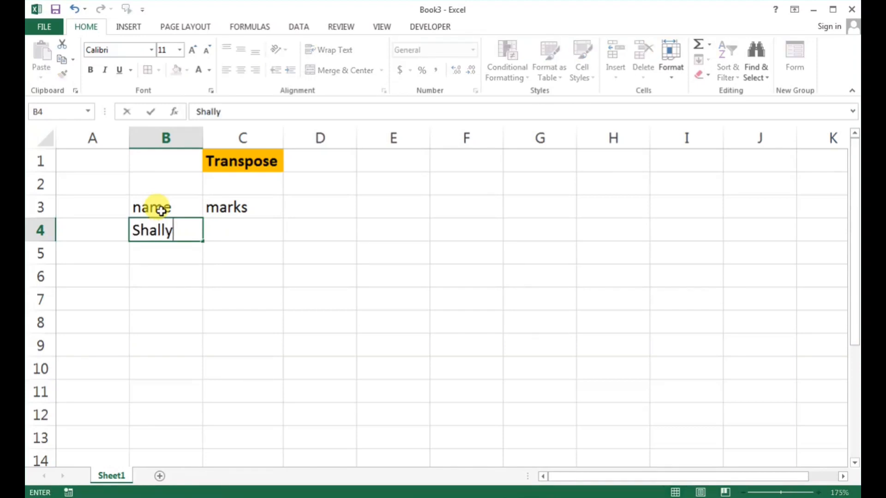
pyautogui.press('Return')
pyautogui.write('Deepak')
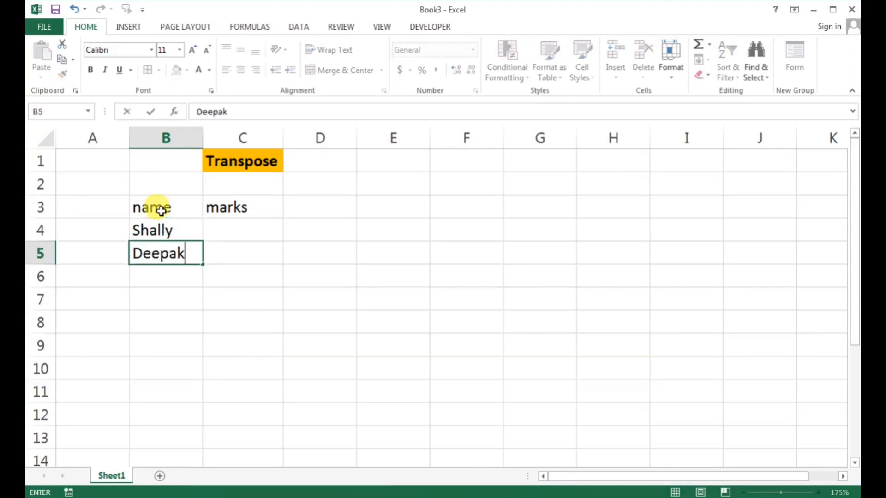
pyautogui.press('Return')
pyautogui.write('Shivam')
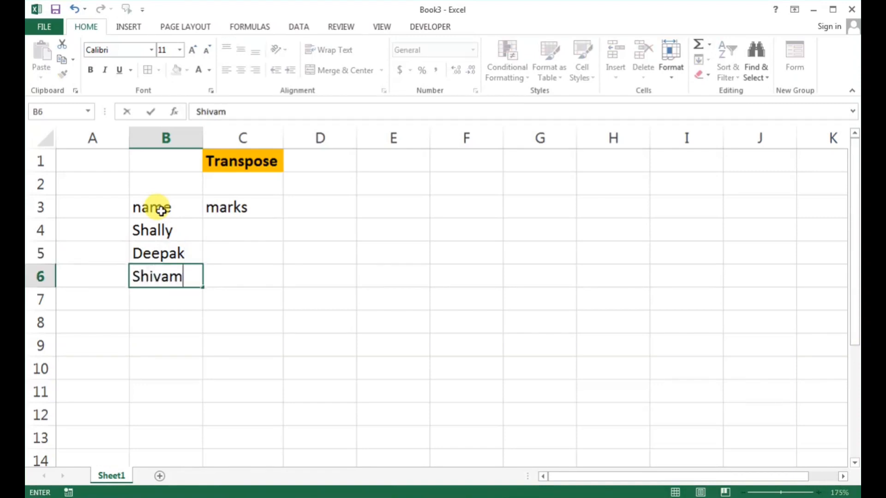
pyautogui.press('Return')
pyautogui.write('Sonia')
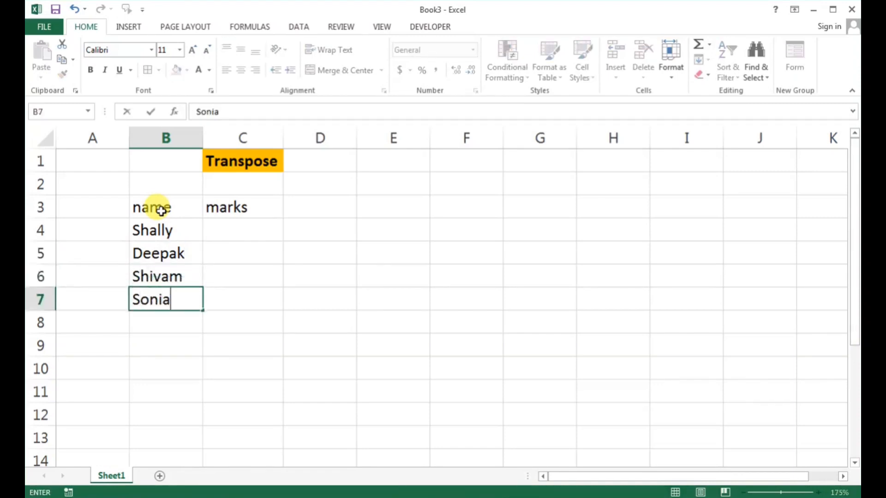
pyautogui.press('Return')
pyautogui.write('Monu')
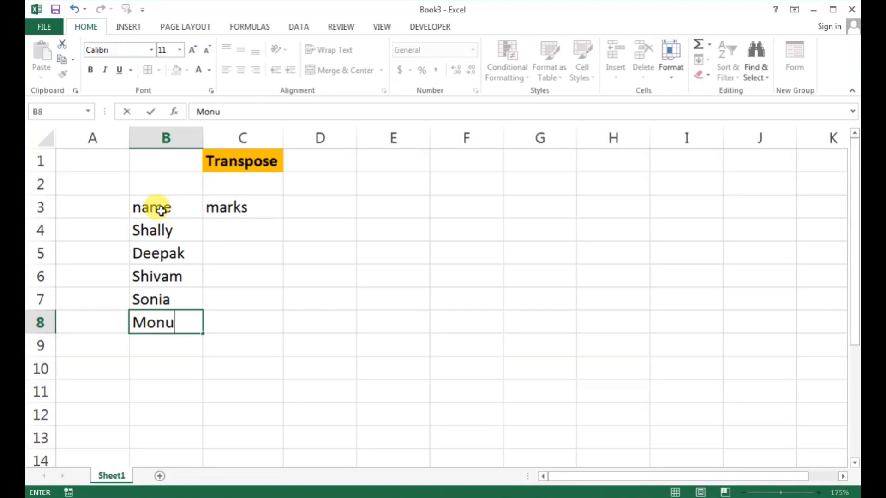
# - Enter the marks 45, 85, 65, 74 and 69 in cells C4 to C8
pyautogui.click(251, 228)
pyautogui.write('45')
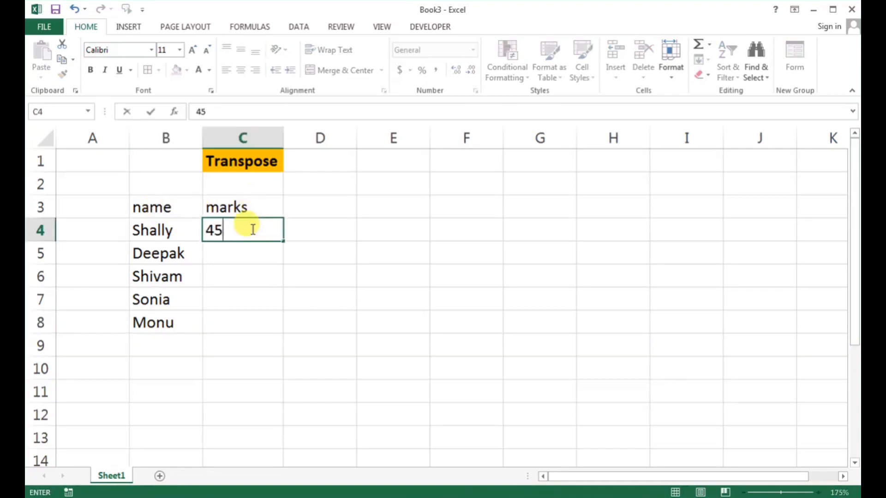
pyautogui.press('Return')
pyautogui.write('85')
pyautogui.press('Return')
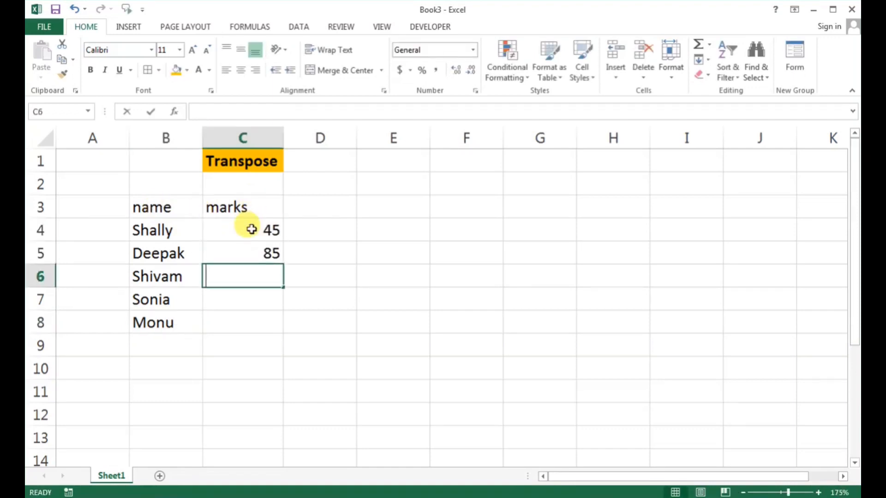
pyautogui.write('65')
pyautogui.press('Return')
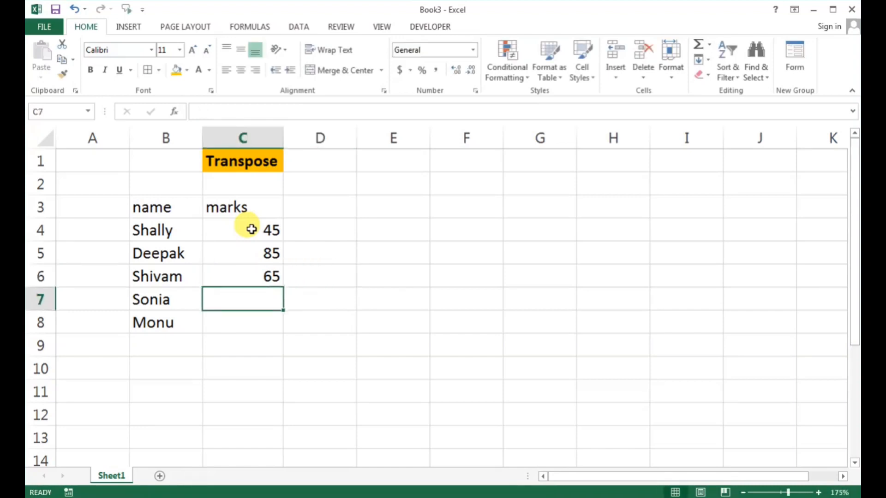
pyautogui.write('74')
pyautogui.press('Return')
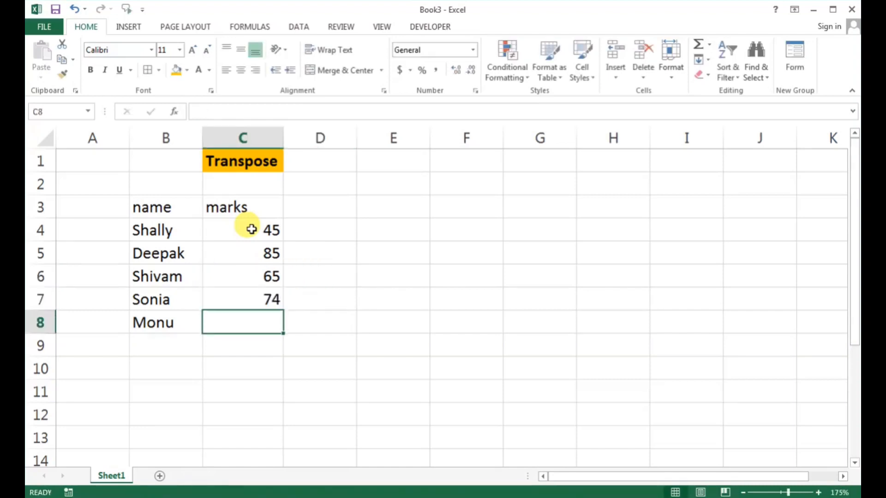
pyautogui.write('69')
pyautogui.click(393, 253)
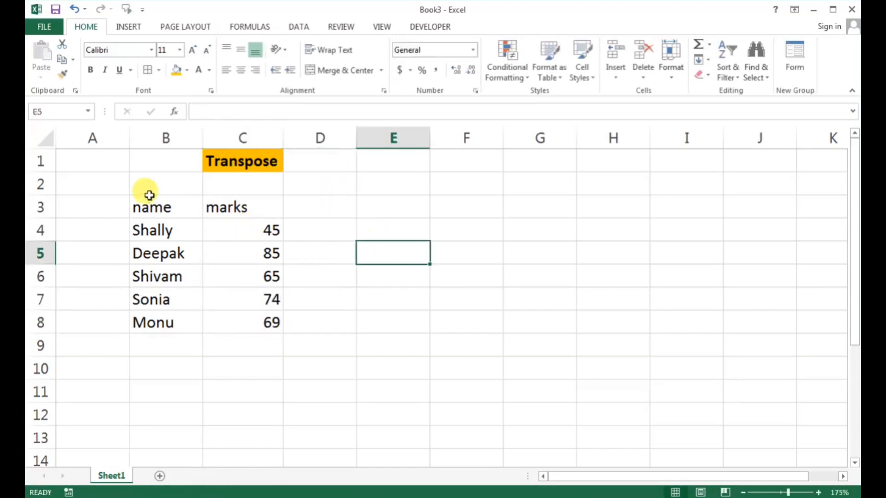
# - Apply an orange fill and borders around every cell of the table B3:C8
pyautogui.click(150, 203)
pyautogui.hotkey('ctrl', 'a')
pyautogui.click(176, 69)
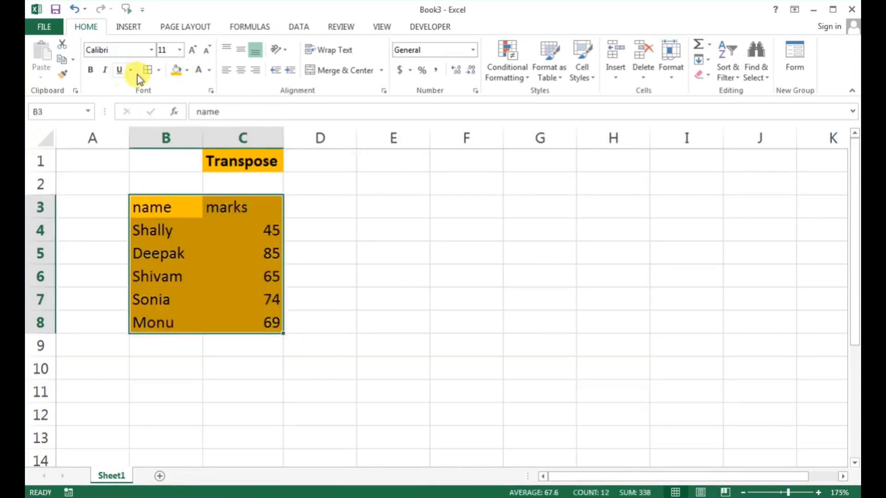
pyautogui.click(148, 70)
pyautogui.click(393, 276)
# - Make the header cells B3:C3 bold with a green fill and widen column C slightly
pyautogui.click(199, 205)
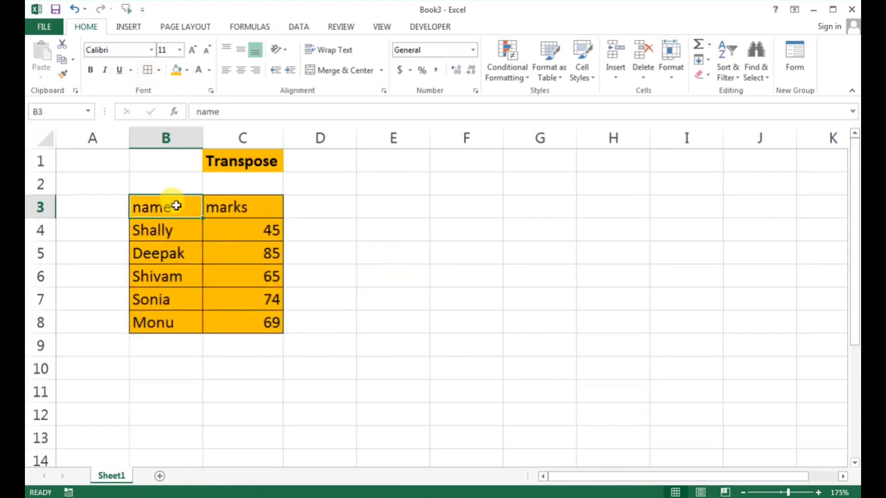
pyautogui.moveTo(174, 203); pyautogui.dragTo(228, 206)
pyautogui.click(91, 70)
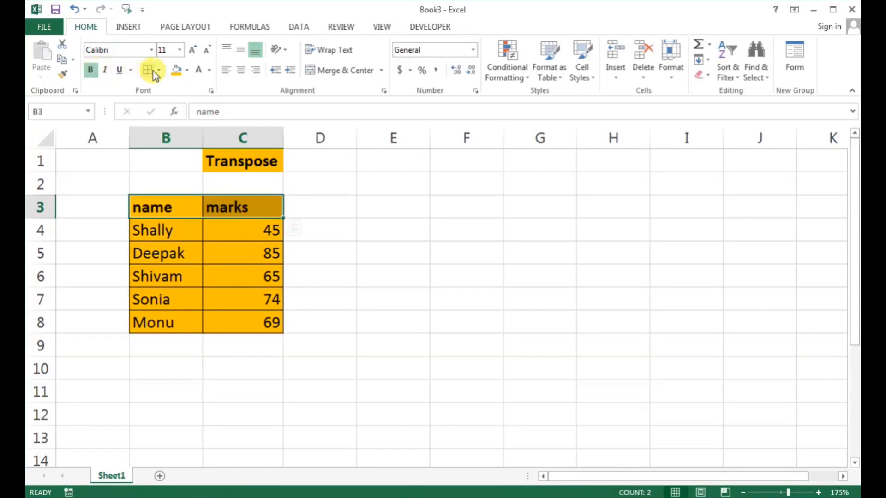
pyautogui.click(158, 70)
pyautogui.click(186, 70)
pyautogui.click(220, 173)
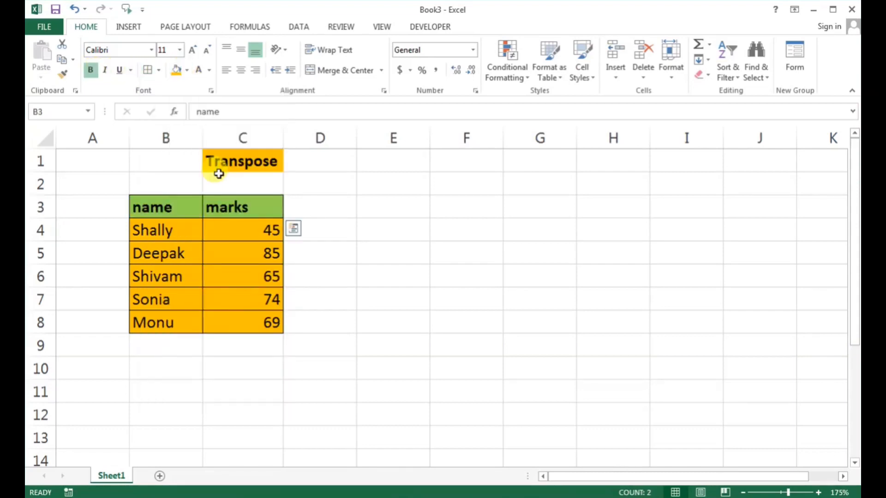
pyautogui.click(392, 229)
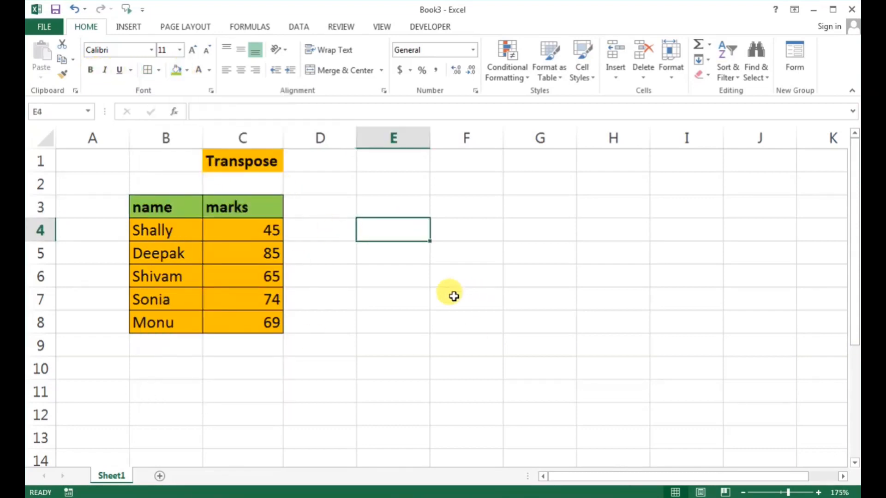
pyautogui.click(375, 297)
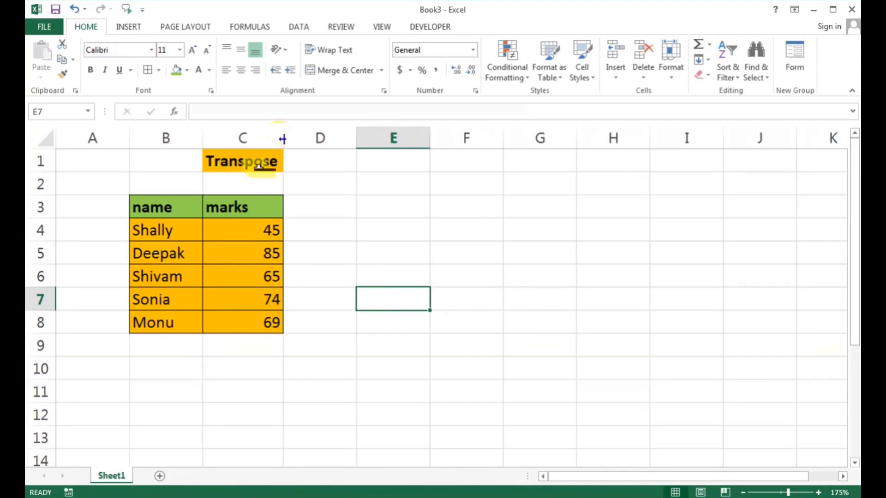
pyautogui.moveTo(283, 138); pyautogui.dragTo(286, 139)
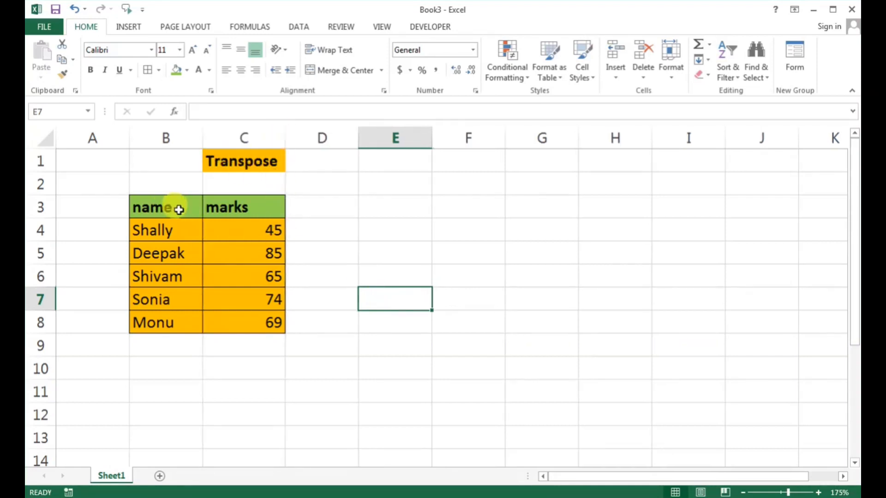
# - Copy the name column B3:B8 and paste it transposed as a row starting at E2
pyautogui.moveTo(178, 205); pyautogui.dragTo(182, 322)
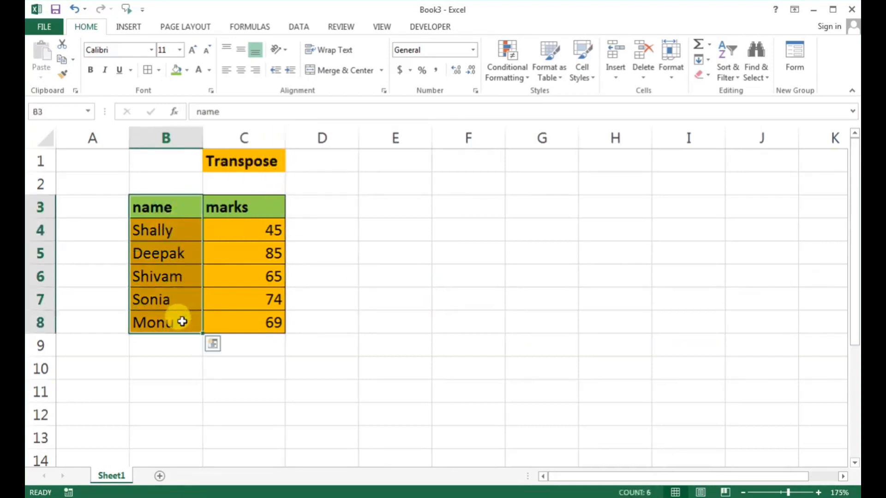
pyautogui.click(62, 62)
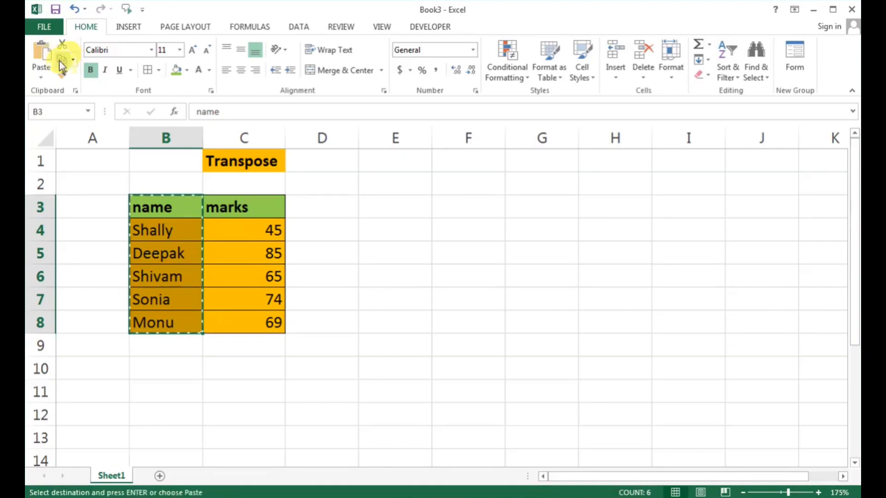
pyautogui.click(387, 182)
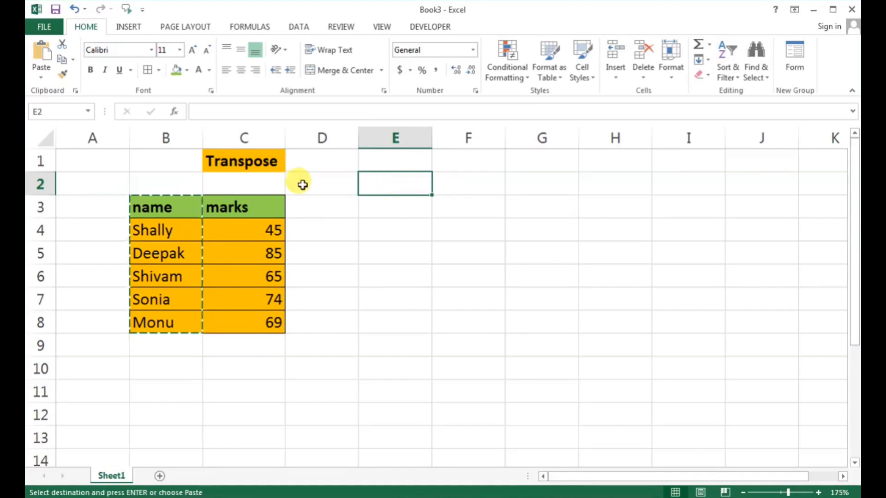
pyautogui.click(42, 81)
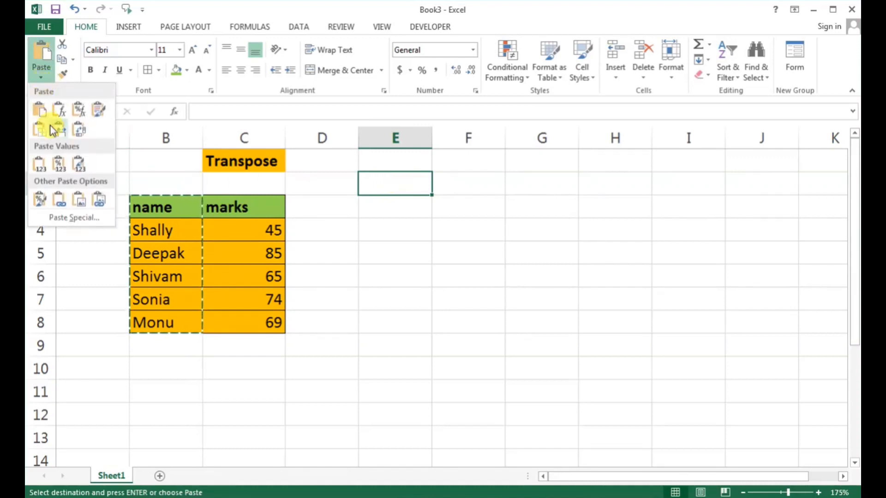
pyautogui.click(80, 133)
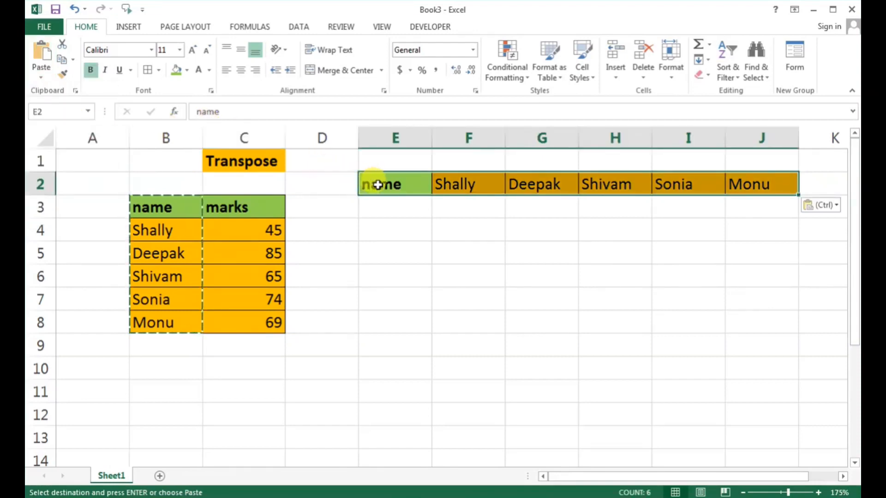
# - Copy the marks column C3:C8 and paste it transposed as a row starting at E3
pyautogui.moveTo(248, 207); pyautogui.dragTo(249, 322)
pyautogui.press('Escape')
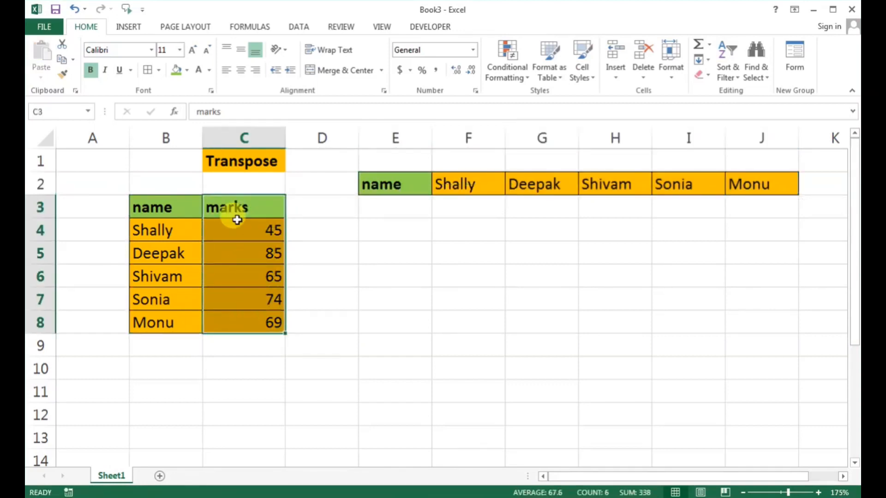
pyautogui.moveTo(235, 215); pyautogui.dragTo(241, 322)
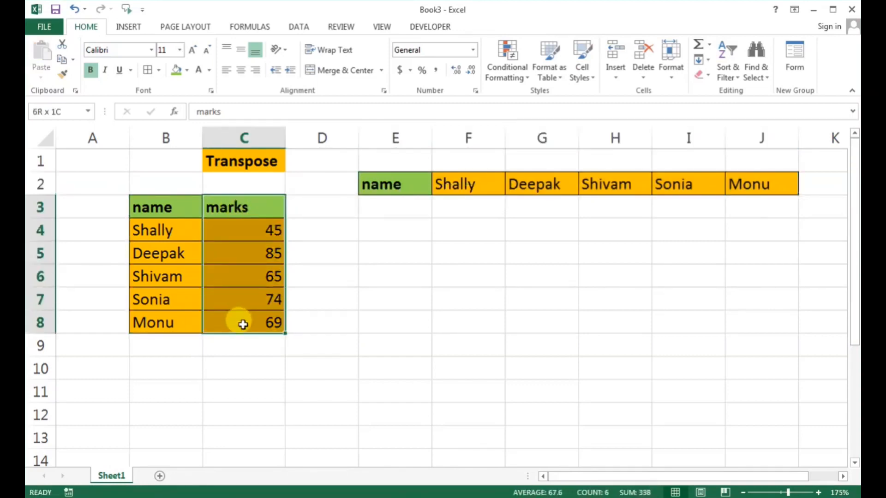
pyautogui.click(61, 59)
pyautogui.click(402, 209)
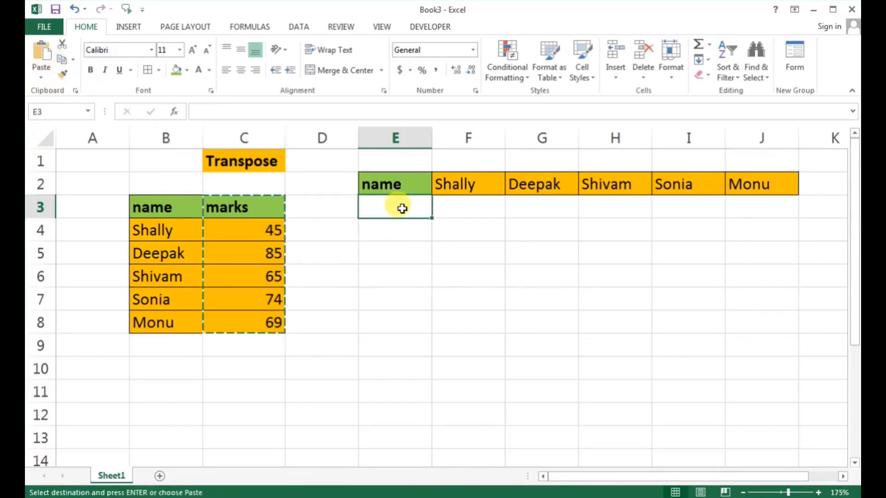
pyautogui.click(41, 72)
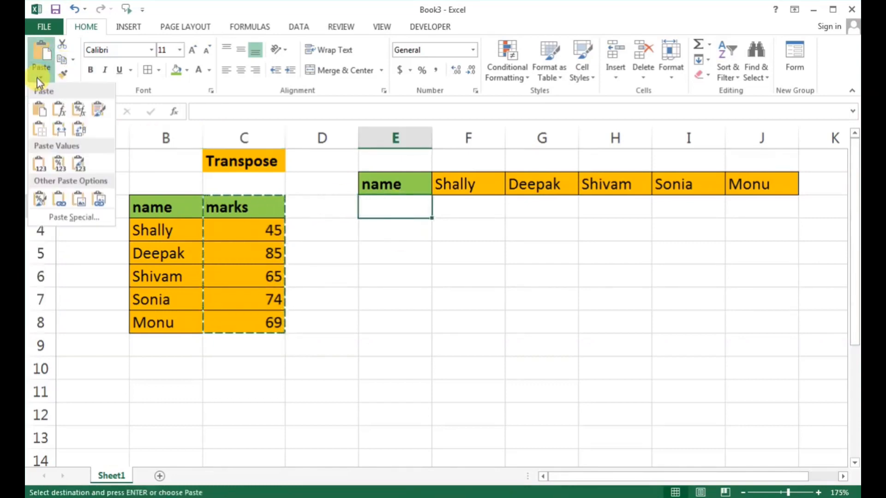
pyautogui.click(80, 137)
pyautogui.click(540, 290)
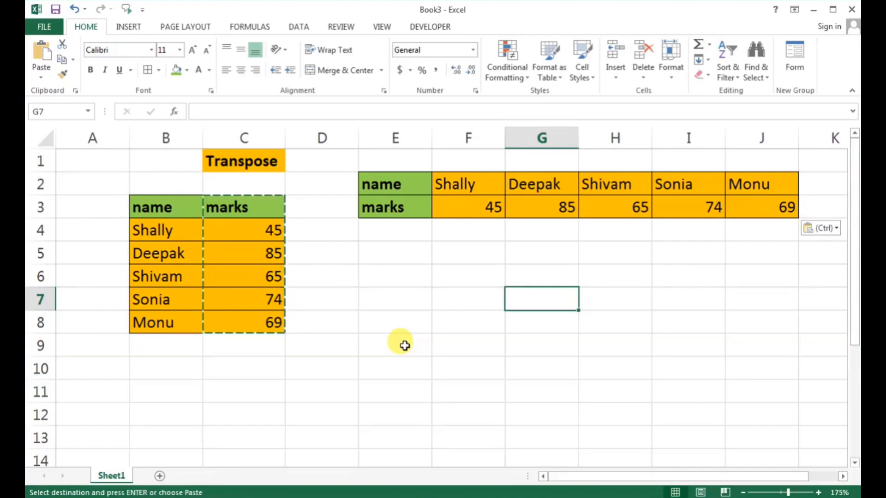
# - Add a new worksheet to the workbook
pyautogui.click(159, 476)
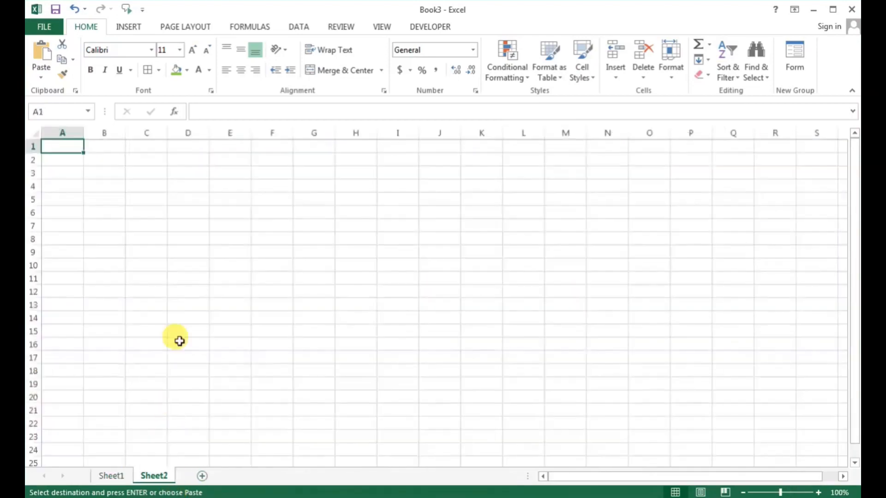
# - Enter the title REMOVE DUPLICATES in cell C1 of the new sheet
pyautogui.click(198, 146)
pyautogui.keyDown('ctrl'); pyautogui.scroll(4, 253, 259); pyautogui.keyUp('ctrl')
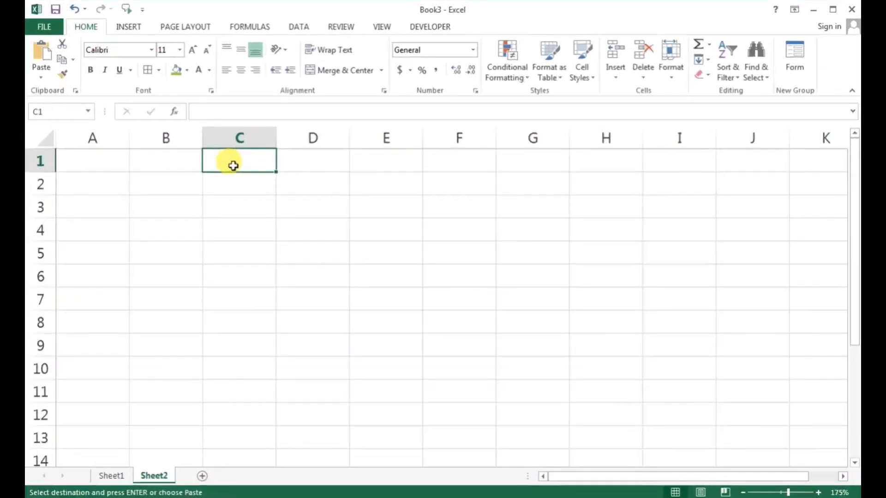
pyautogui.press('Escape')
pyautogui.write('REMOVE DUPL')
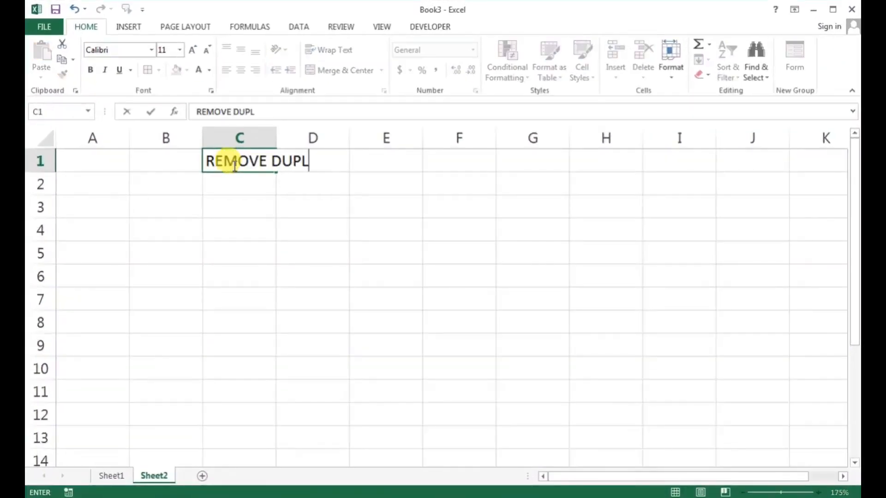
pyautogui.write('ICATES')
pyautogui.hotkey('ctrl', 'Return')
pyautogui.click(306, 304)
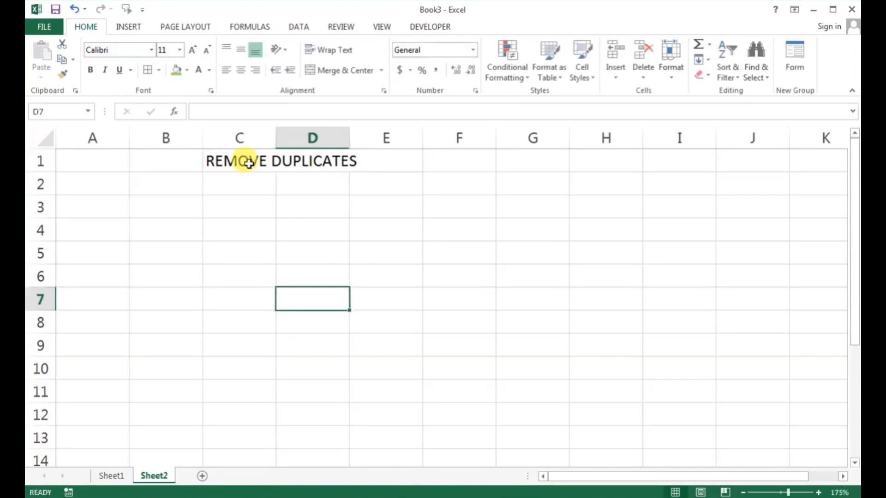
# - Merge and center the title across C1:E1 with wrapped text and a green fill
pyautogui.moveTo(243, 162); pyautogui.dragTo(369, 161)
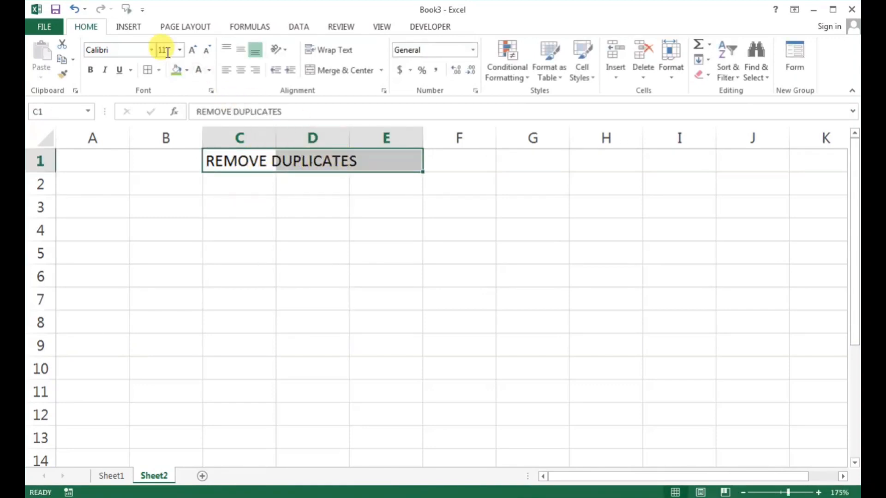
pyautogui.click(306, 51)
pyautogui.click(342, 70)
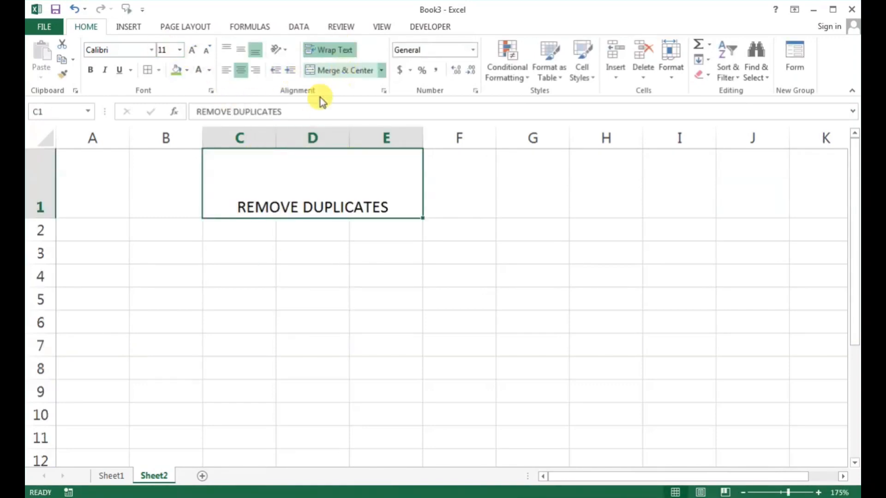
pyautogui.click(176, 70)
pyautogui.click(251, 329)
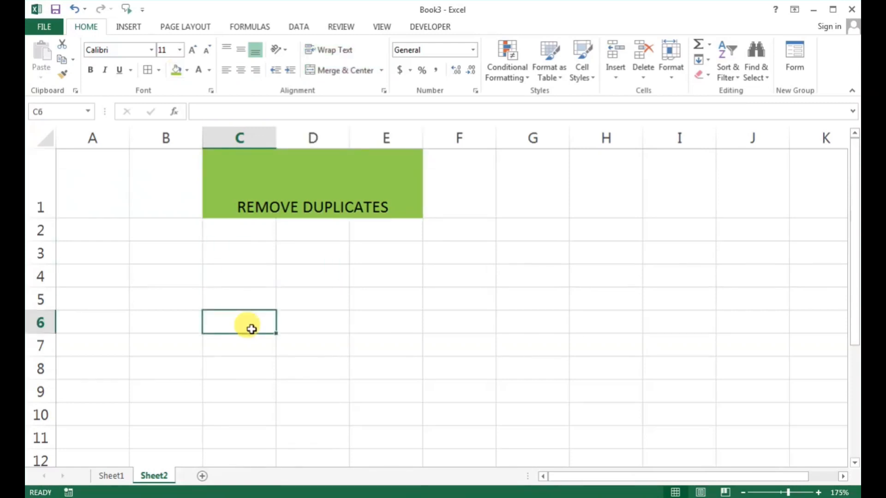
# - Copy the name and marks table B3:C8 from Sheet1 and paste it into Sheet2 starting at C3
pyautogui.click(108, 477)
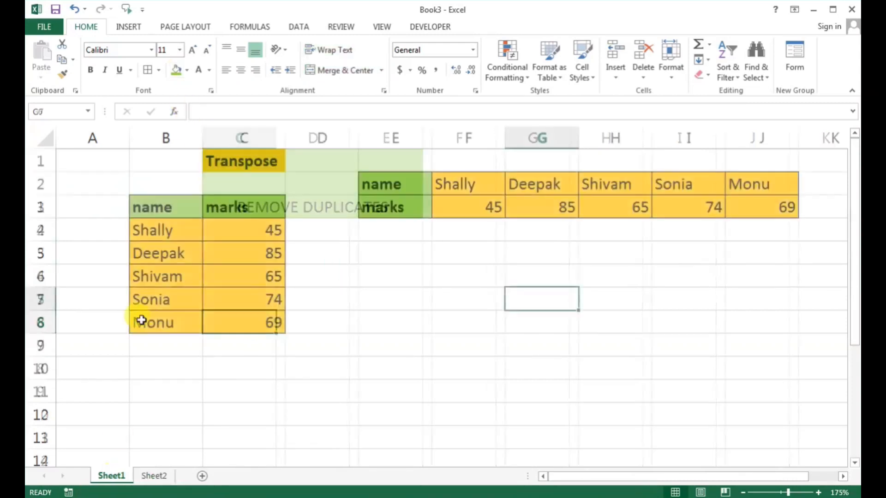
pyautogui.moveTo(161, 215); pyautogui.dragTo(223, 310)
pyautogui.rightClick(223, 305)
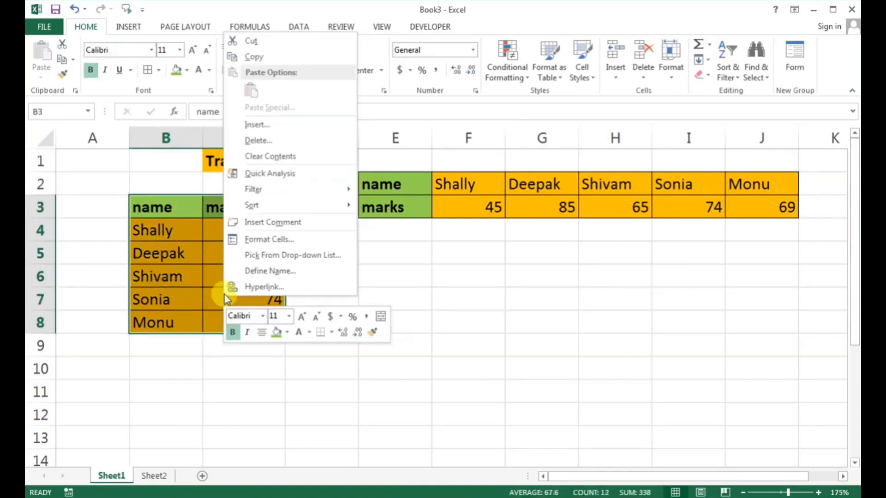
pyautogui.click(263, 57)
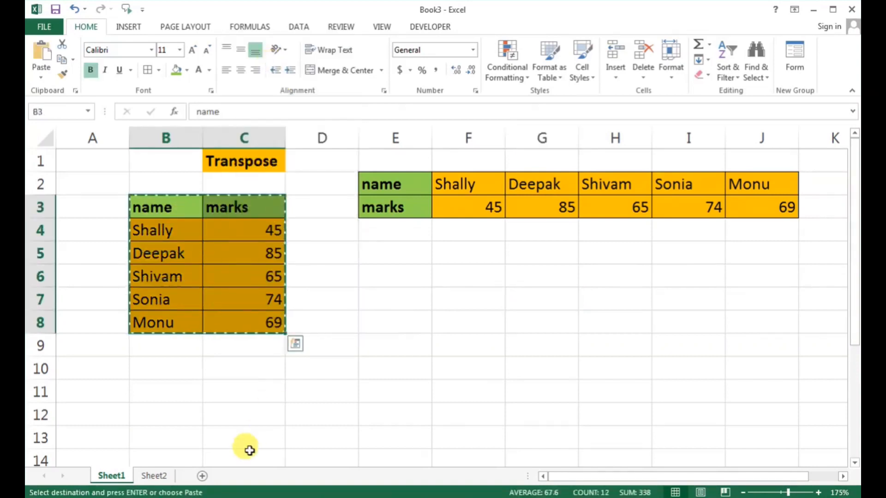
pyautogui.click(159, 476)
pyautogui.rightClick(257, 253)
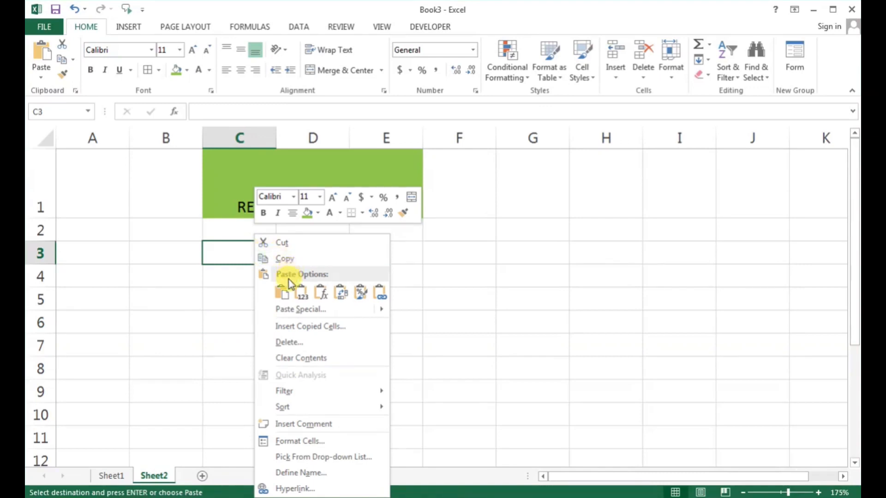
pyautogui.click(283, 292)
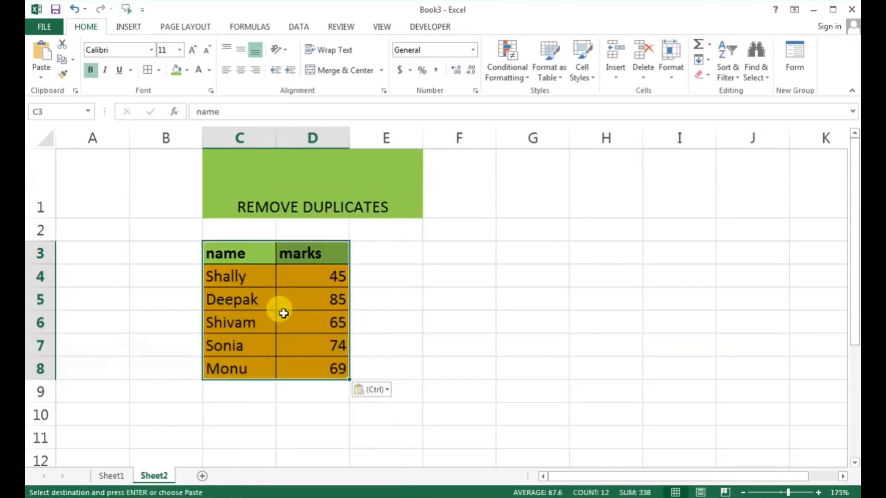
# - Add a Sr.No column in B3 and fill the serial numbers 1 to 8 down B4:B11
pyautogui.click(180, 254)
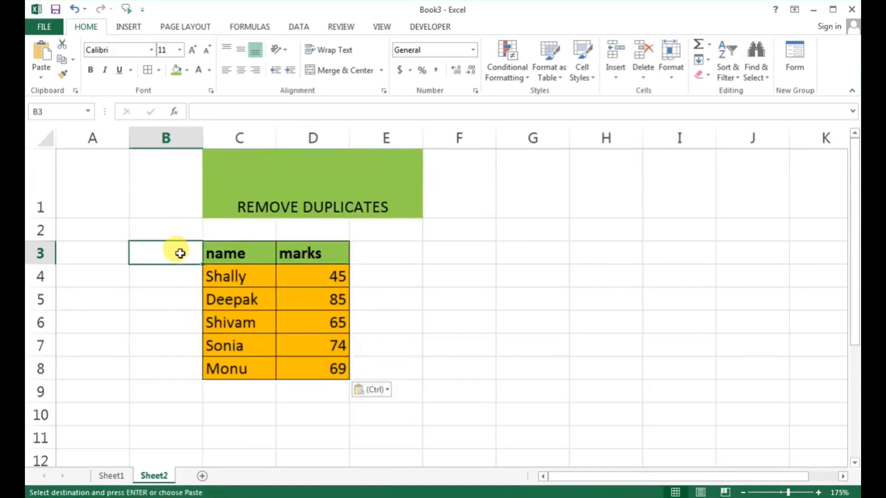
pyautogui.write('sR')
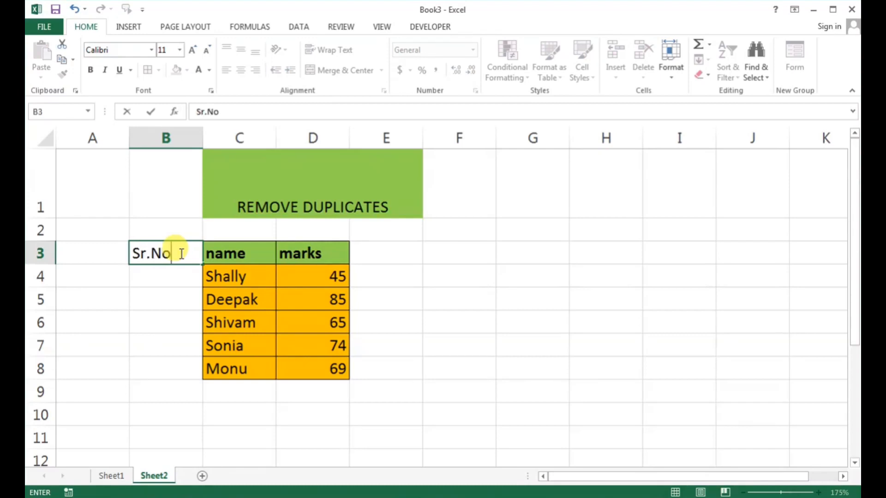
pyautogui.write('.No')
pyautogui.click(188, 281)
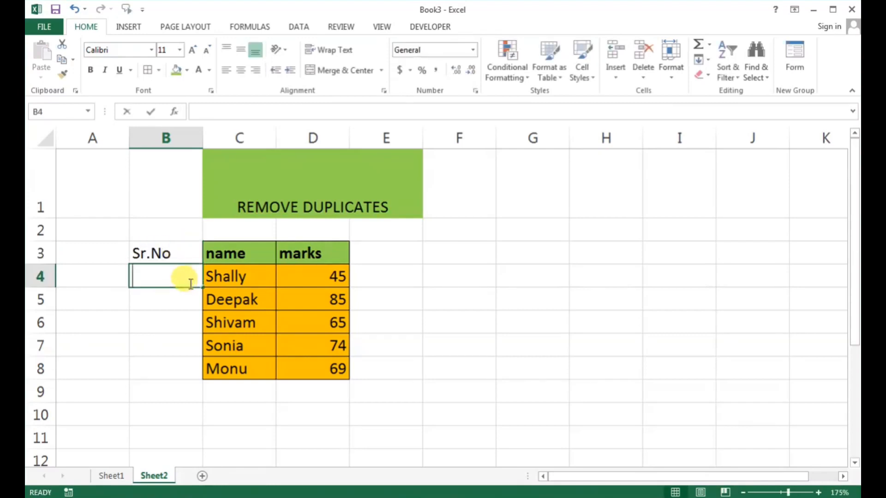
pyautogui.write('1')
pyautogui.click(184, 303)
pyautogui.write('2')
pyautogui.moveTo(178, 267); pyautogui.dragTo(202, 449)
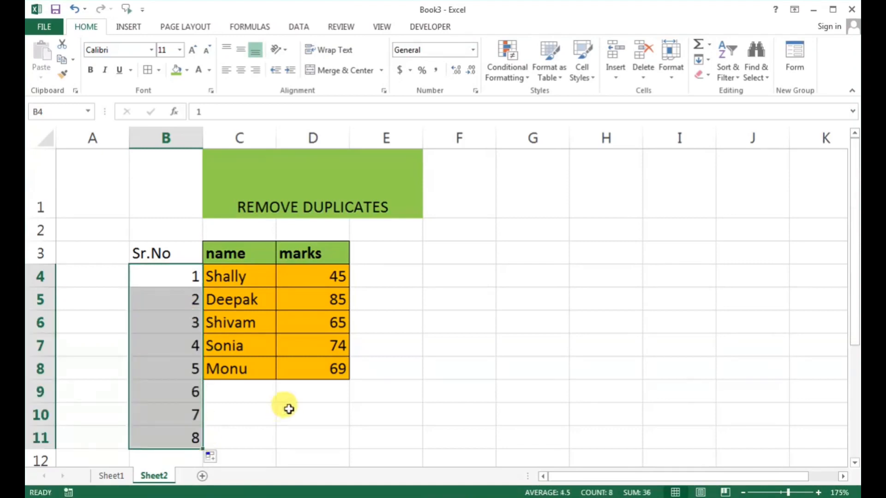
# - Repeat the first entry in row 9 by entering its name in C9 and copying the mark from D4 into D9
pyautogui.click(233, 400)
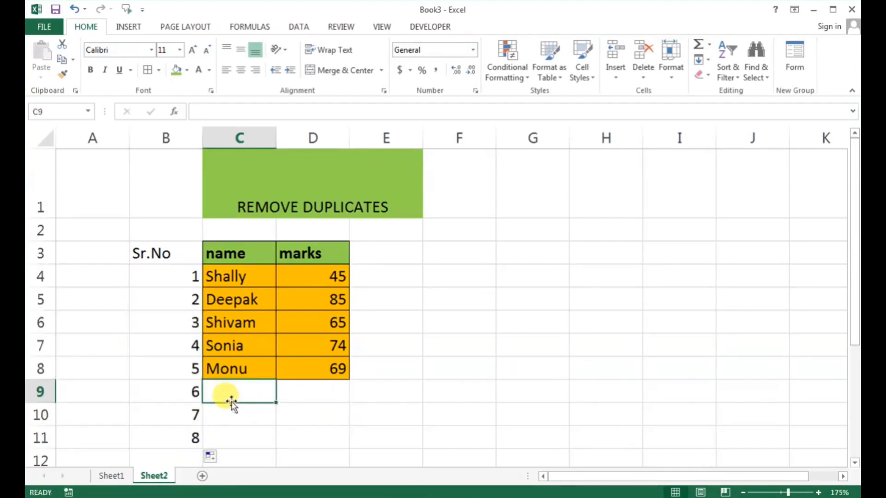
pyautogui.write('Shally')
pyautogui.press('Tab')
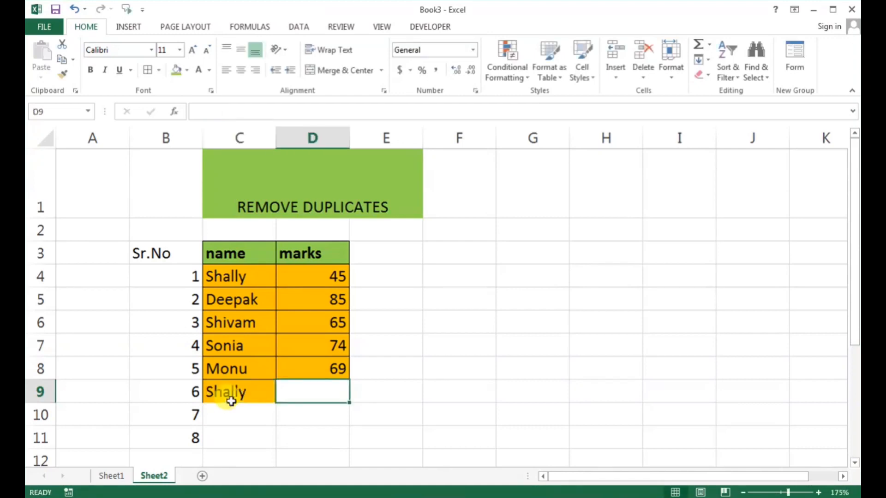
pyautogui.click(317, 279)
pyautogui.hotkey('ctrl', 'c')
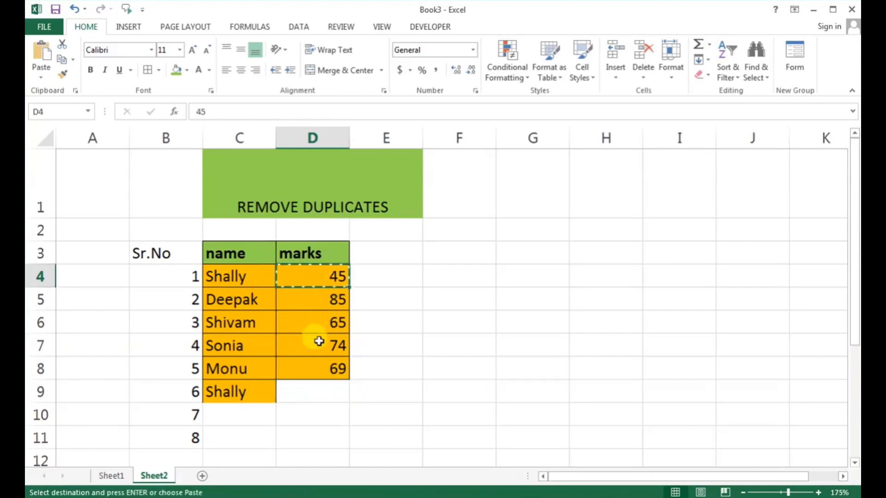
pyautogui.click(322, 394)
pyautogui.hotkey('ctrl', 'v')
# - Duplicate the entries C6:D6 and C8:D8 into rows 10 and 11 of the table
pyautogui.moveTo(231, 318); pyautogui.dragTo(319, 326)
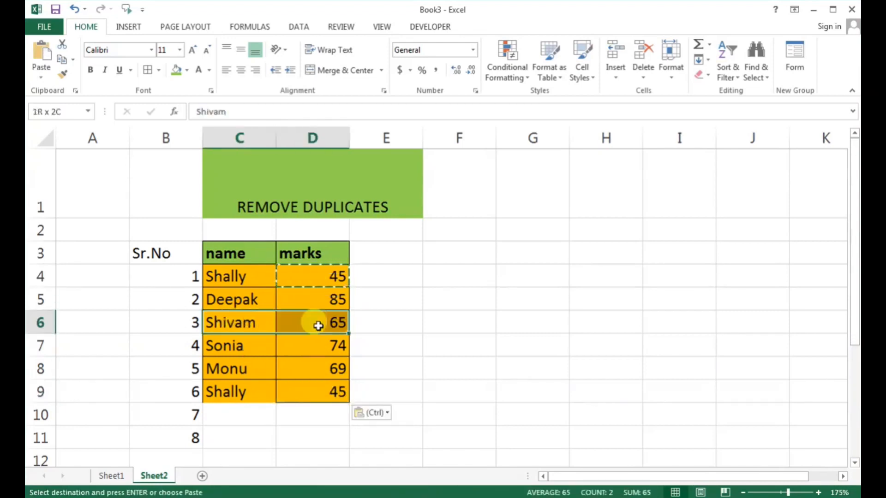
pyautogui.hotkey('ctrl', 'c')
pyautogui.click(231, 414)
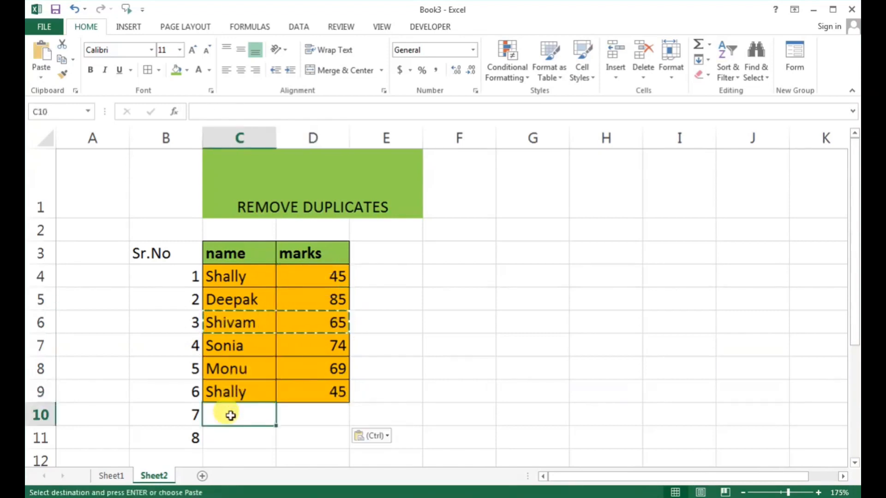
pyautogui.hotkey('ctrl', 'v')
pyautogui.moveTo(237, 368); pyautogui.dragTo(317, 370)
pyautogui.hotkey('ctrl', 'c')
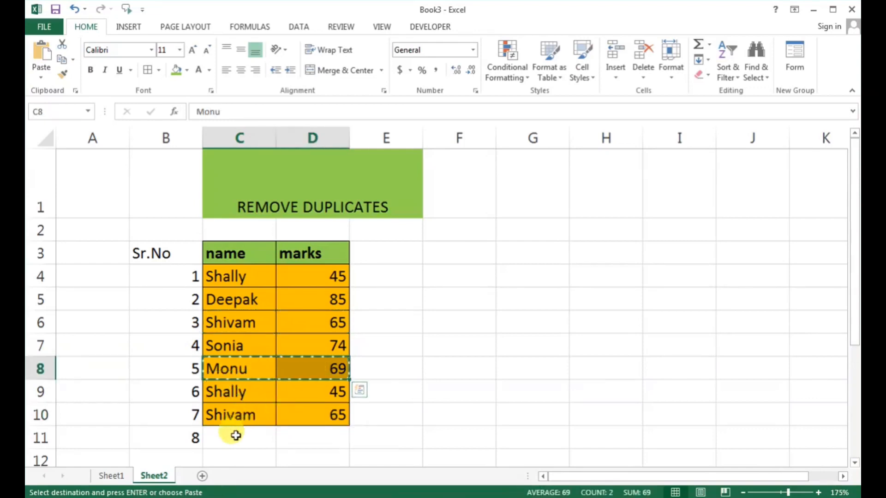
pyautogui.click(236, 436)
pyautogui.hotkey('ctrl', 'v')
pyautogui.click(445, 433)
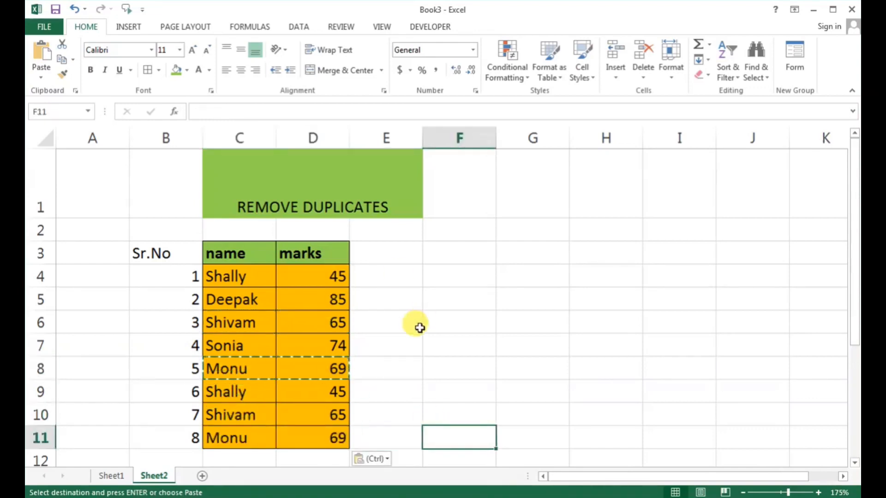
pyautogui.press('Escape')
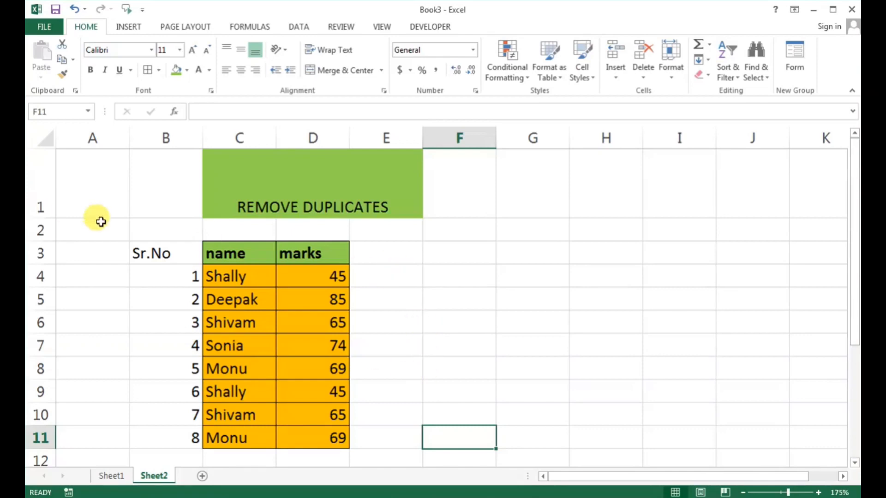
# - Give the Sr.No column B3:B11 a green fill and cell borders
pyautogui.moveTo(153, 254); pyautogui.dragTo(152, 439)
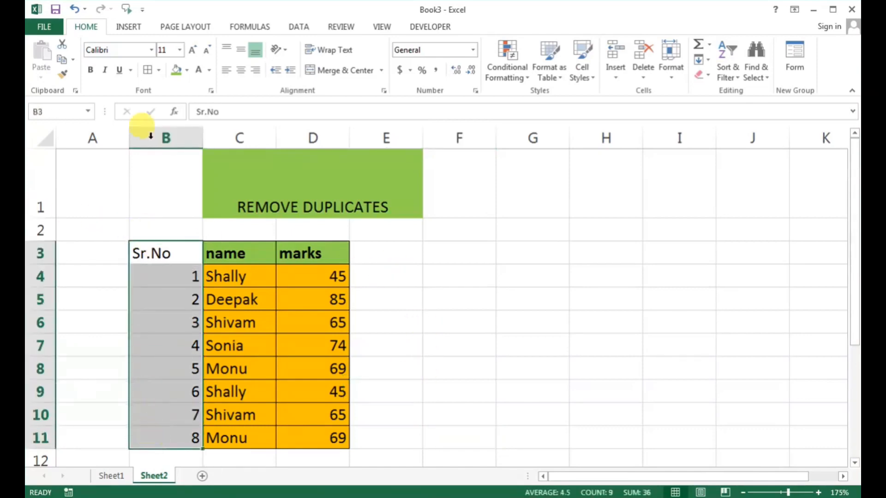
pyautogui.click(176, 69)
pyautogui.click(430, 321)
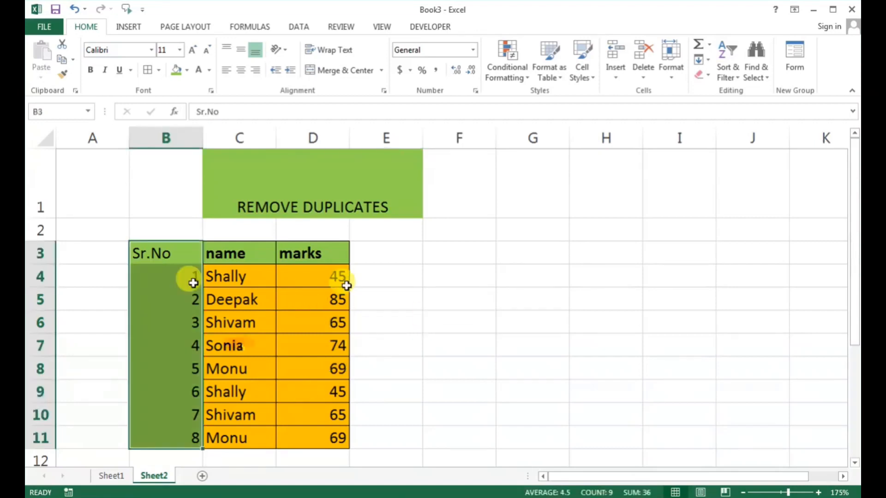
pyautogui.moveTo(166, 255); pyautogui.dragTo(163, 438)
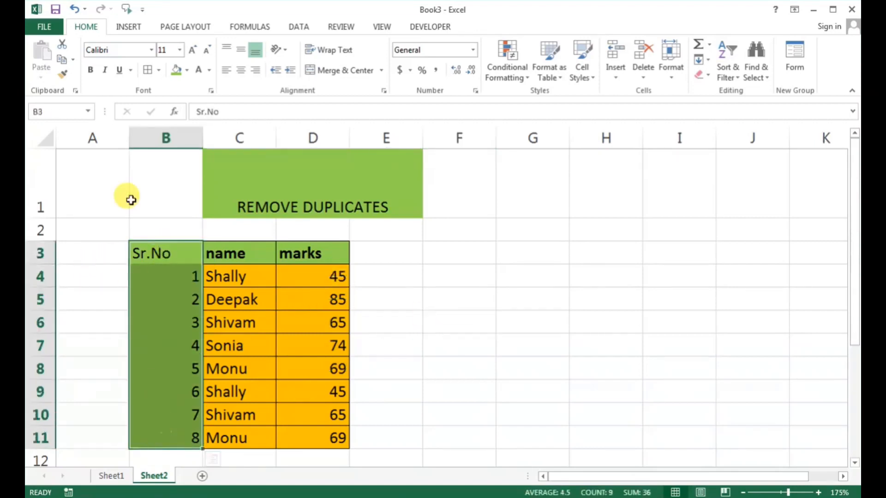
pyautogui.click(376, 275)
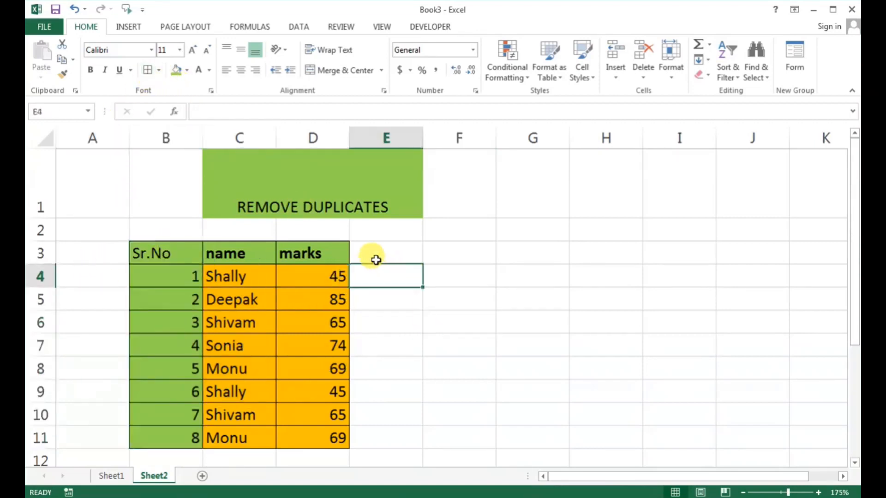
# - Try to remove duplicates from B3:D11 by Sr.No, name and marks, toggling the data-has-headers option and leaving it enabled
pyautogui.click(159, 253)
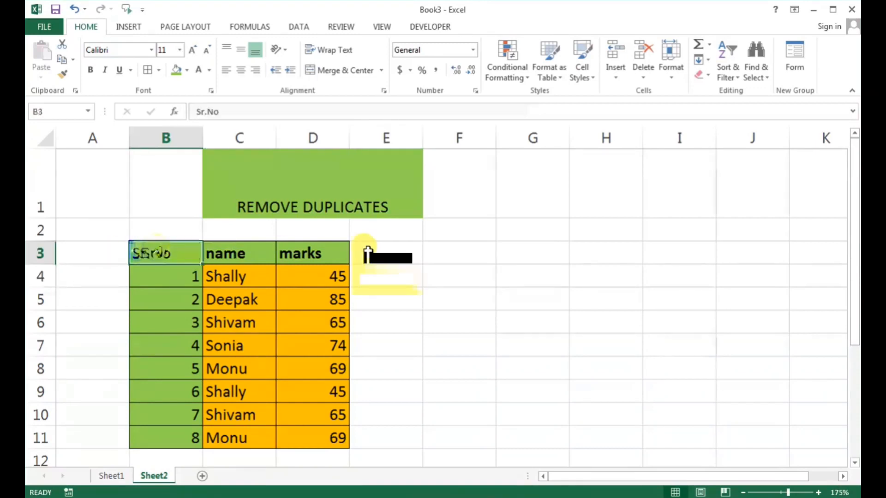
pyautogui.moveTo(164, 251); pyautogui.dragTo(302, 441)
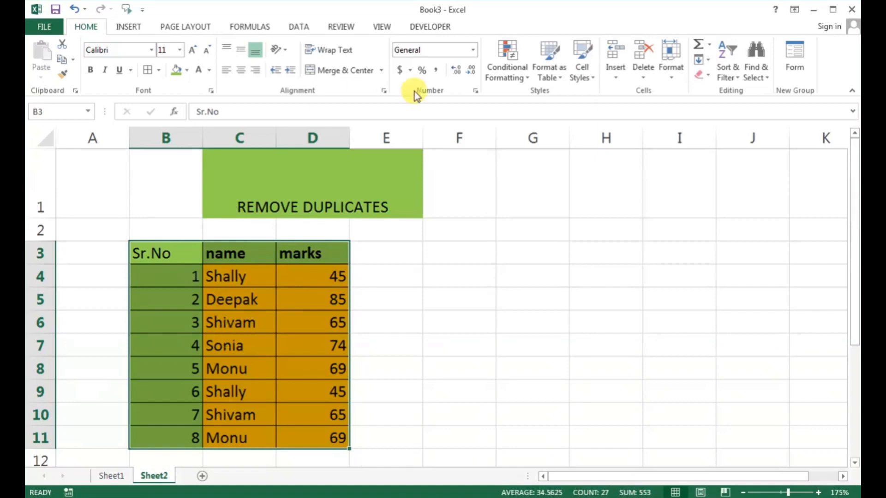
pyautogui.click(306, 25)
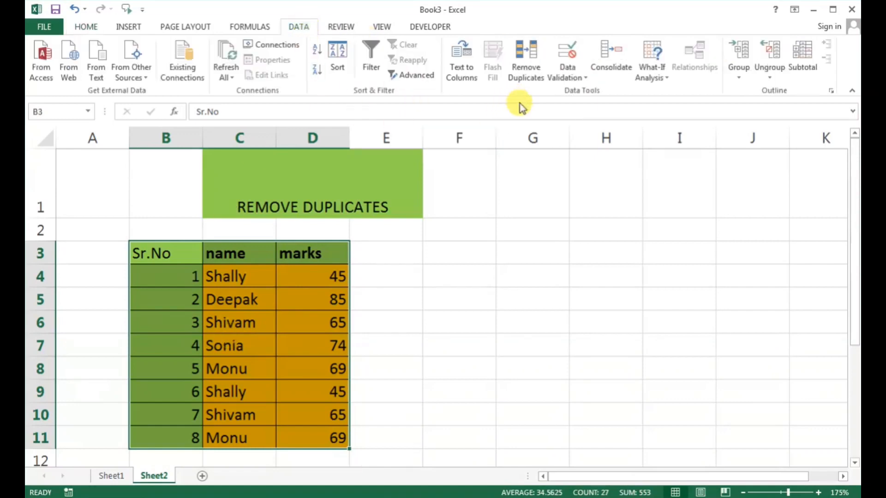
pyautogui.click(527, 51)
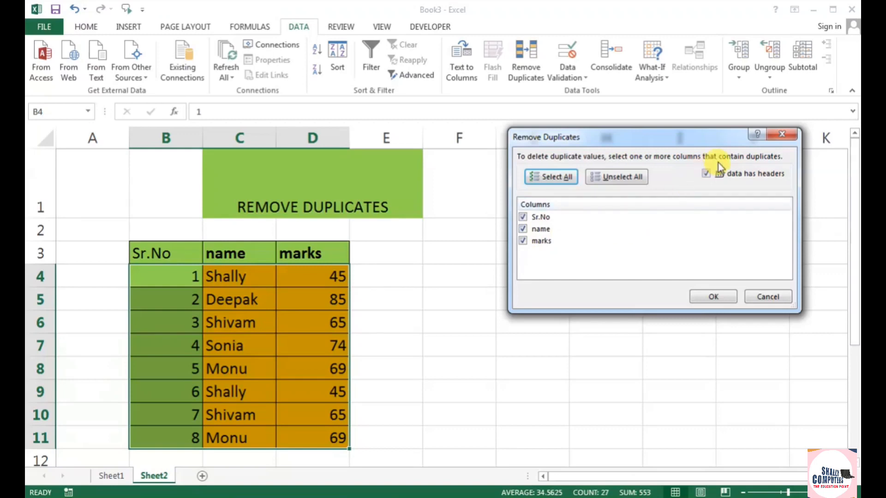
pyautogui.click(718, 179)
pyautogui.click(716, 177)
pyautogui.click(716, 177)
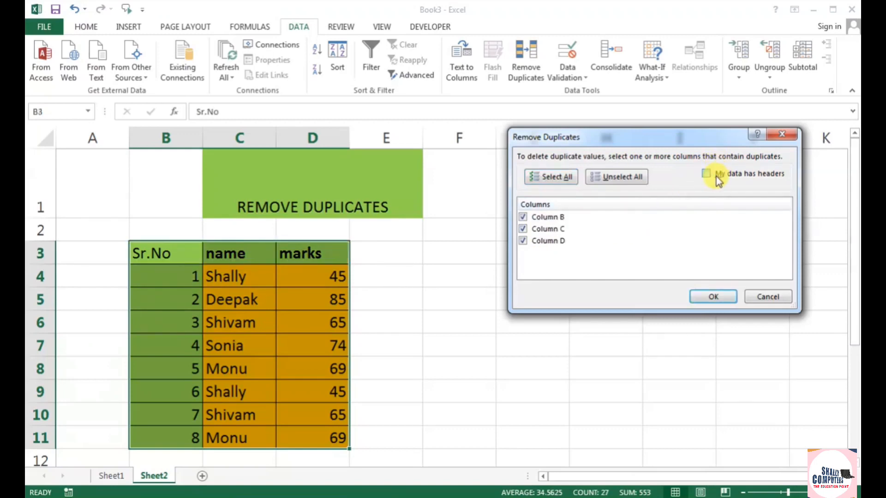
pyautogui.click(716, 176)
pyautogui.click(716, 175)
pyautogui.click(716, 176)
pyautogui.click(716, 176)
pyautogui.click(716, 176)
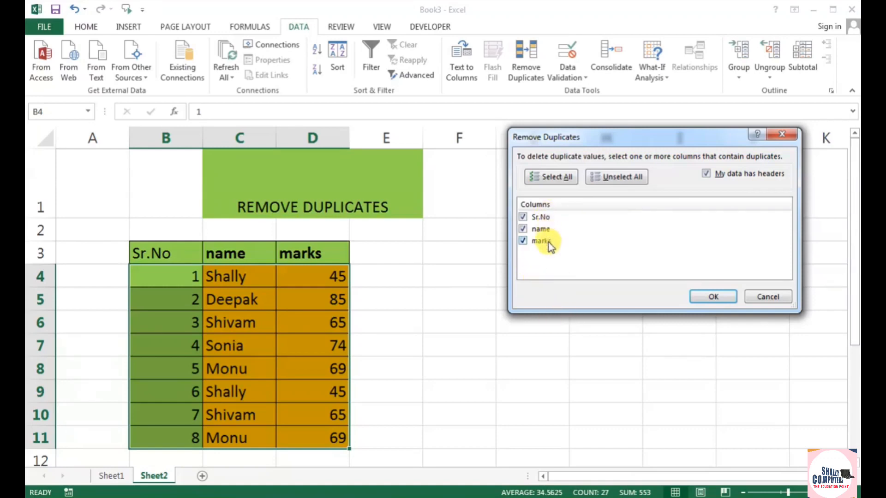
pyautogui.click(702, 298)
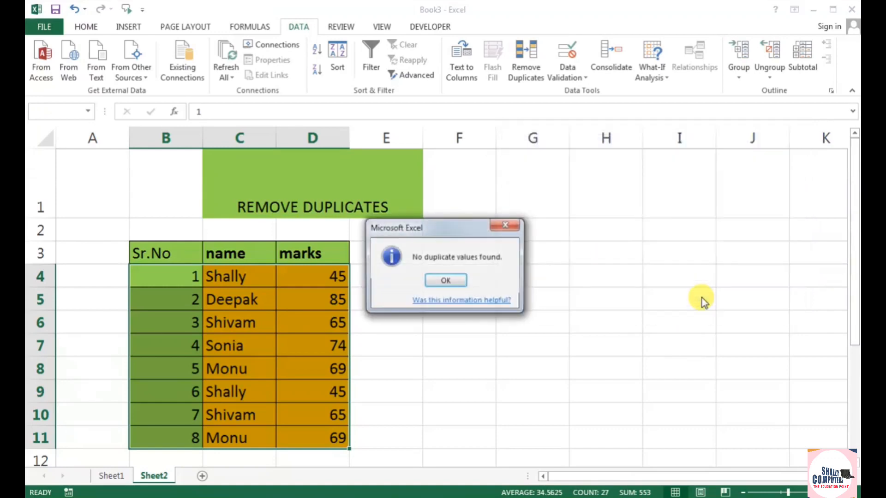
pyautogui.click(455, 282)
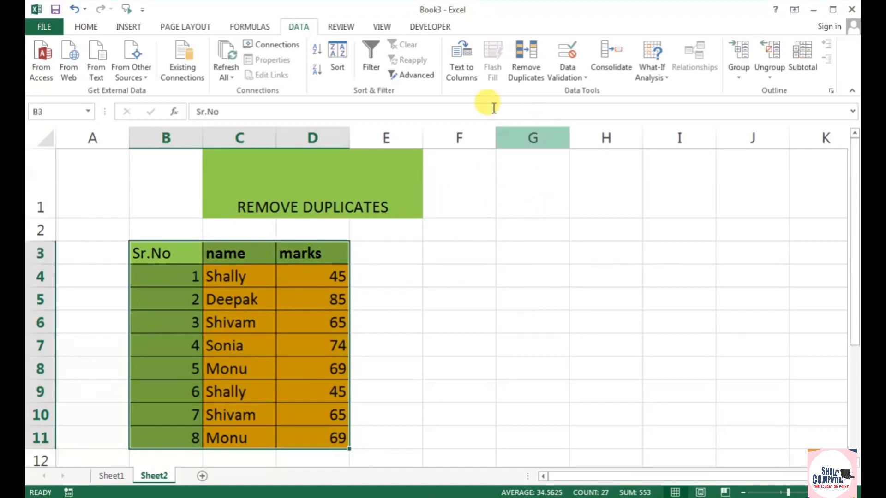
# - Remove the duplicate rows from the table B3:D11, comparing only the name and marks columns and treating the first row as headers
pyautogui.click(528, 63)
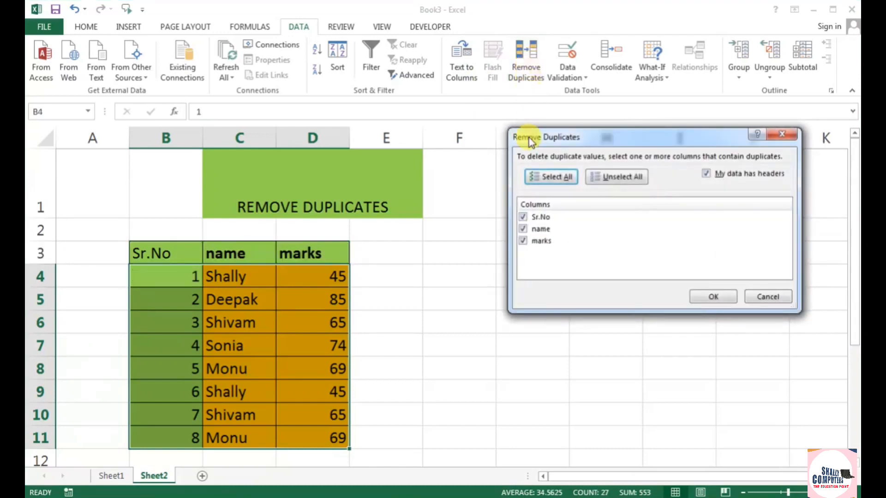
pyautogui.click(522, 218)
pyautogui.click(523, 242)
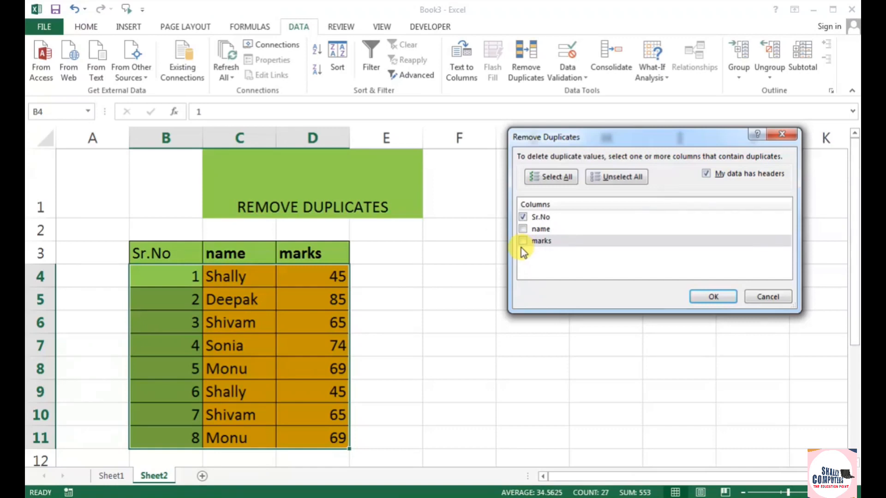
pyautogui.click(523, 218)
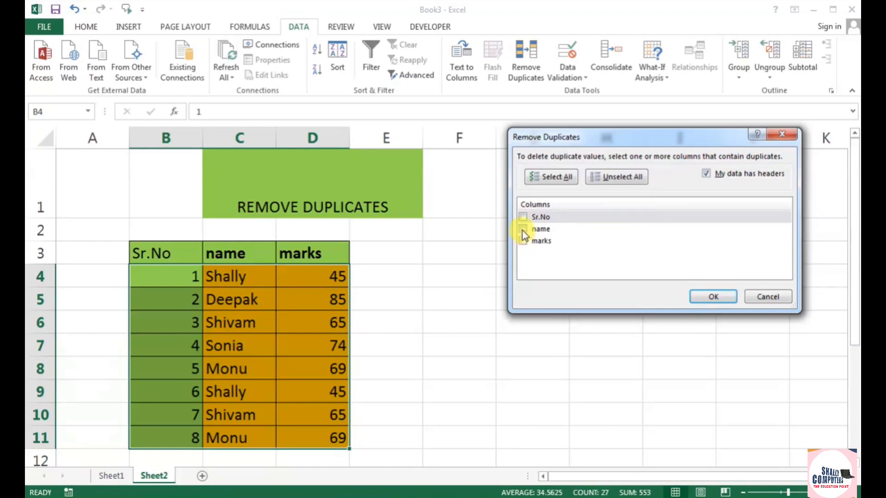
pyautogui.click(522, 230)
pyautogui.click(522, 241)
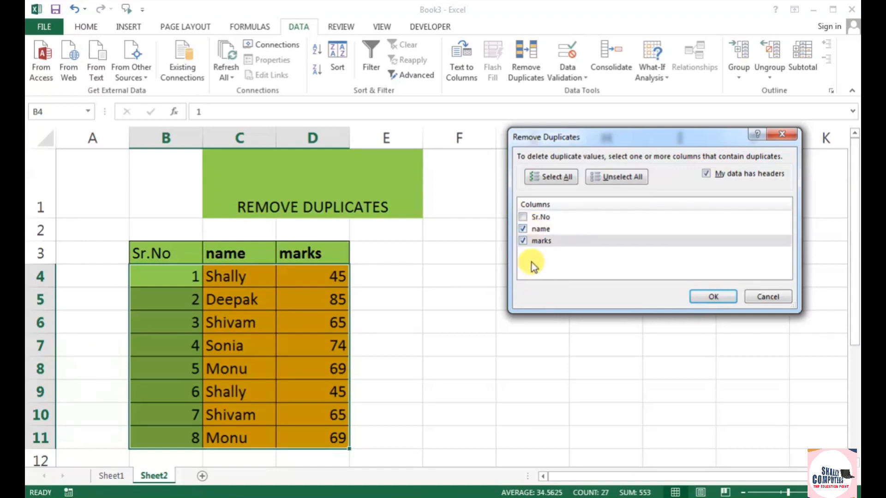
pyautogui.click(704, 299)
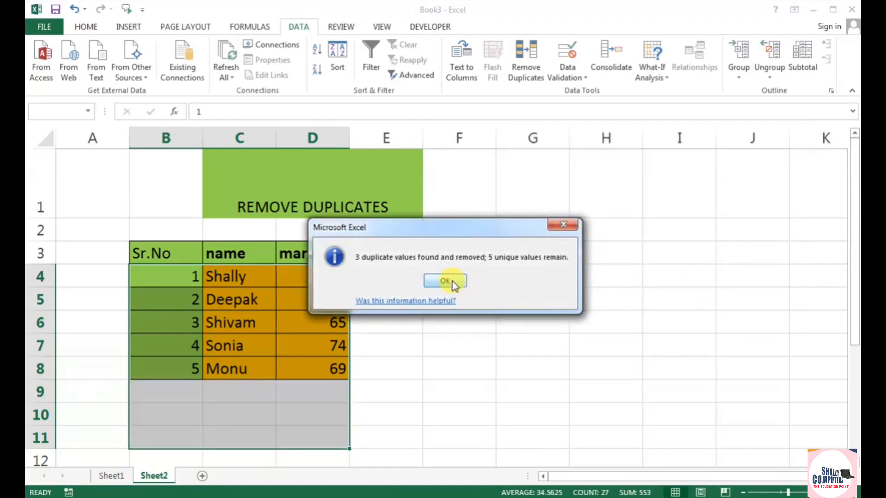
pyautogui.click(444, 281)
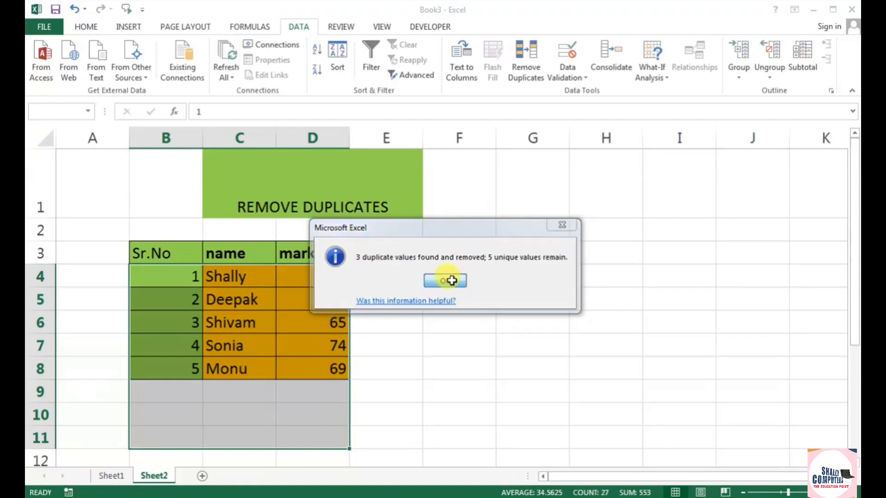
pyautogui.click(177, 404)
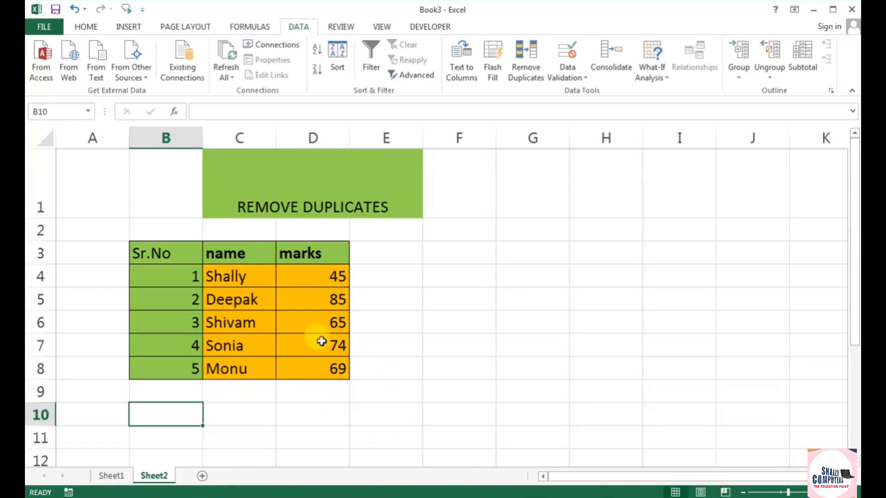
# - Add a new worksheet, merge and center D1:G2, and enter the title "MaKE Duplicate data" there
pyautogui.click(202, 476)
pyautogui.moveTo(186, 146); pyautogui.dragTo(314, 163)
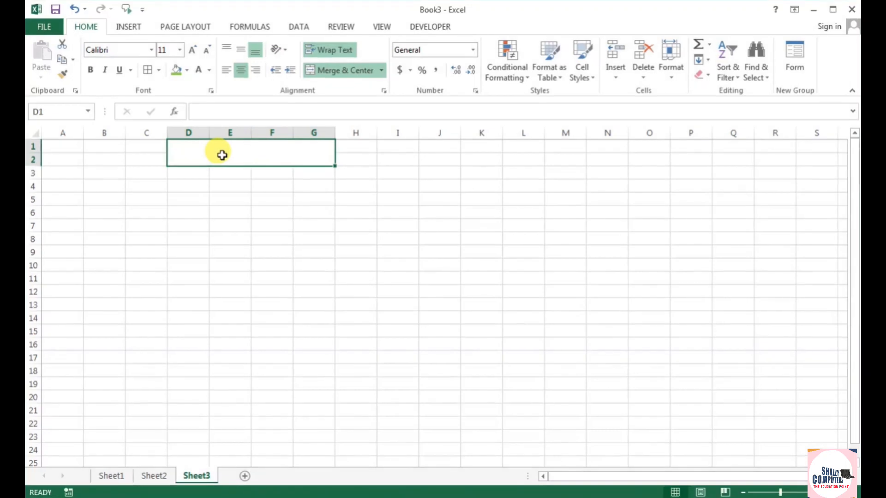
pyautogui.write('MaKL')
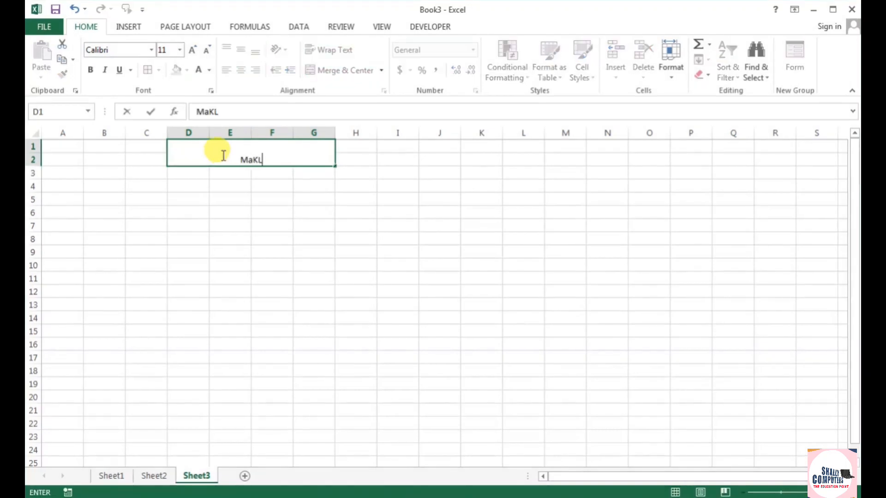
pyautogui.press('BackSpace')
pyautogui.write('E dUPLICA')
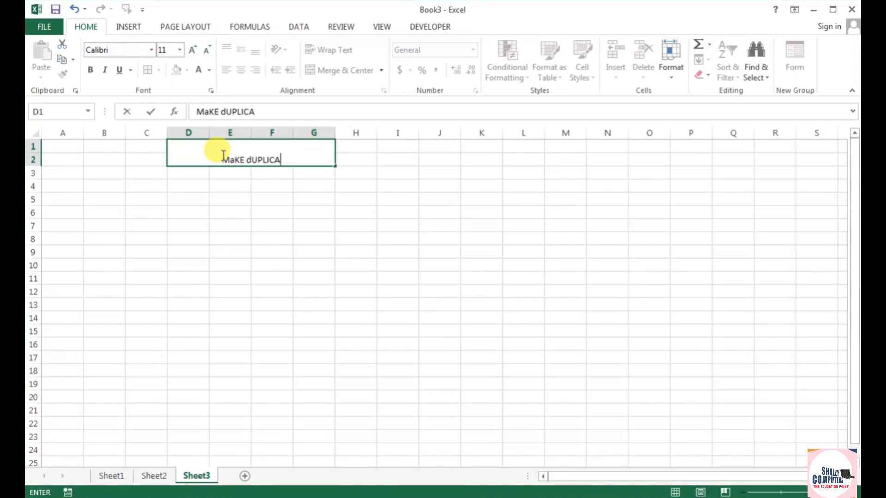
pyautogui.write('TE data')
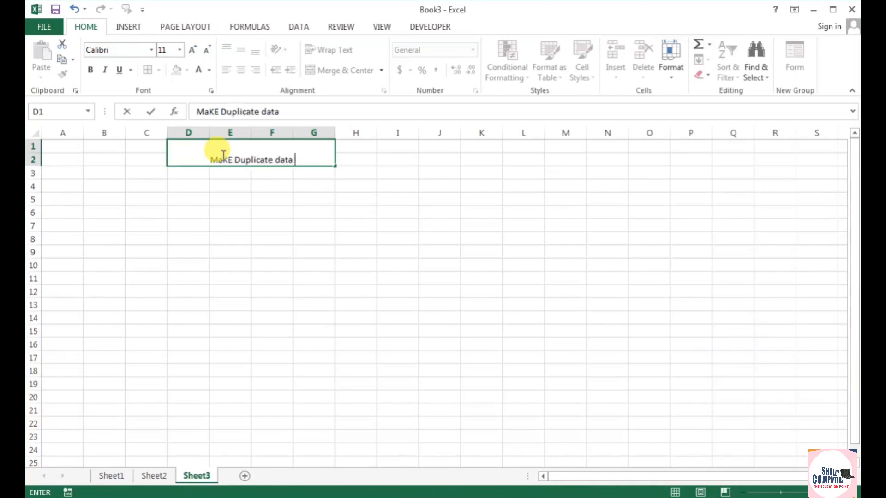
pyautogui.click(270, 196)
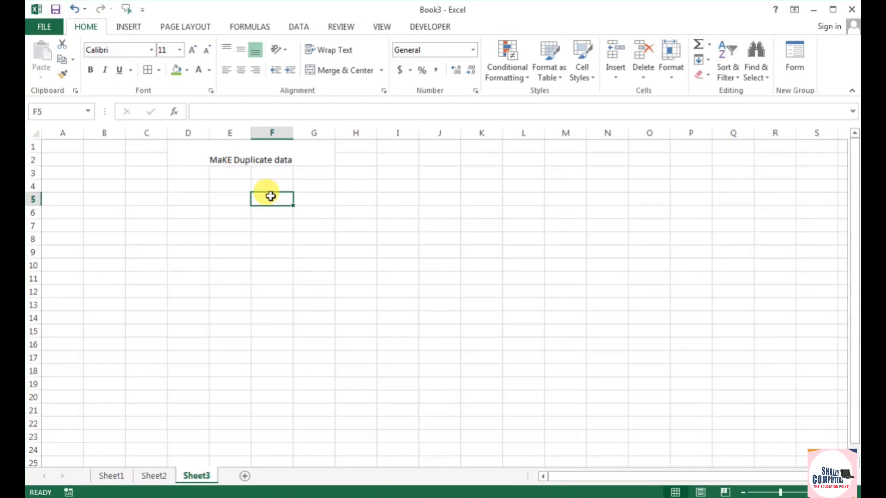
# - Copy the table B3:D8 from Sheet2 and paste it into Sheet3 starting at cell E4
pyautogui.click(155, 475)
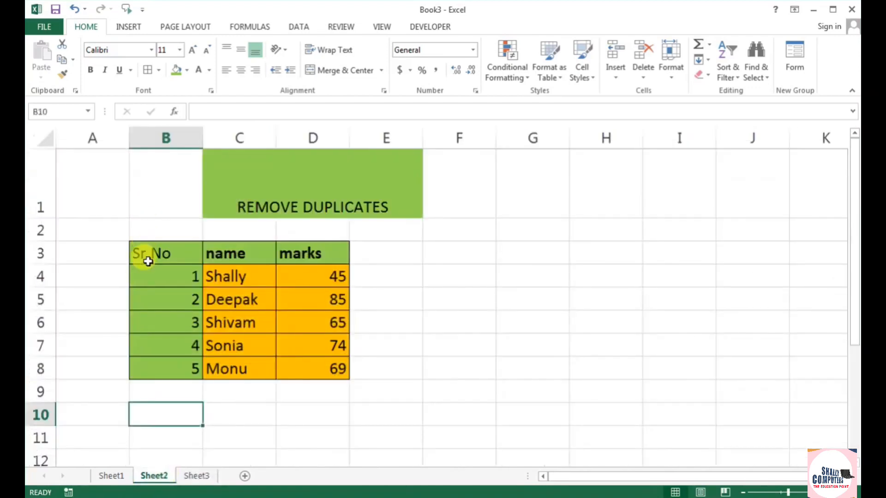
pyautogui.moveTo(144, 253); pyautogui.dragTo(297, 366)
pyautogui.hotkey('ctrl', 'c')
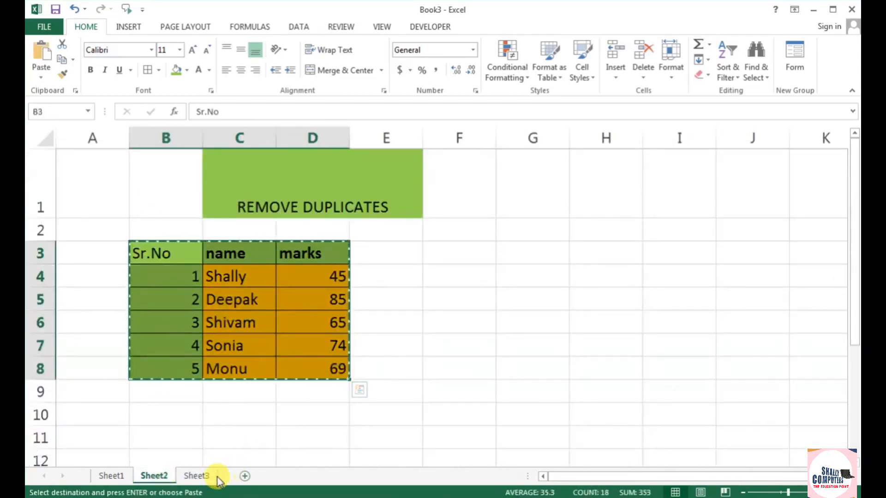
pyautogui.click(198, 475)
pyautogui.click(218, 185)
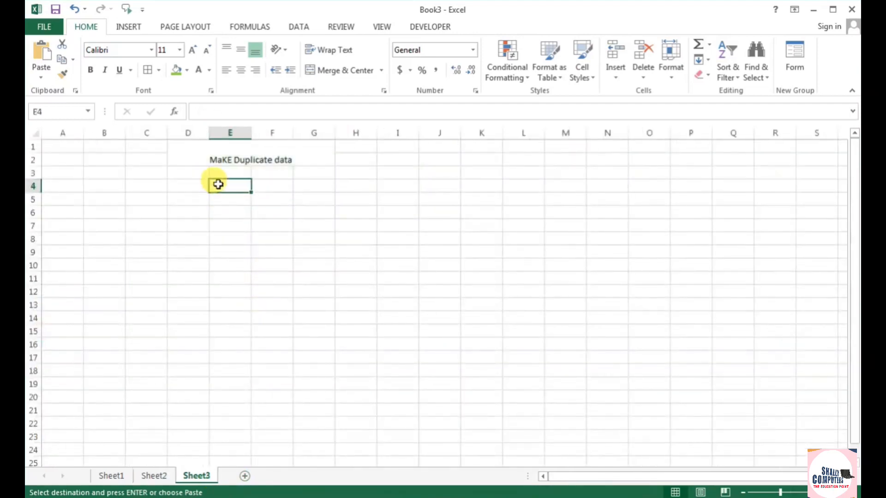
pyautogui.hotkey('ctrl', 'v')
pyautogui.keyDown('ctrl'); pyautogui.scroll(4, 290, 275); pyautogui.keyUp('ctrl')
# - Give the merged title cell D1:G2 on Sheet3 a green fill
pyautogui.click(330, 154)
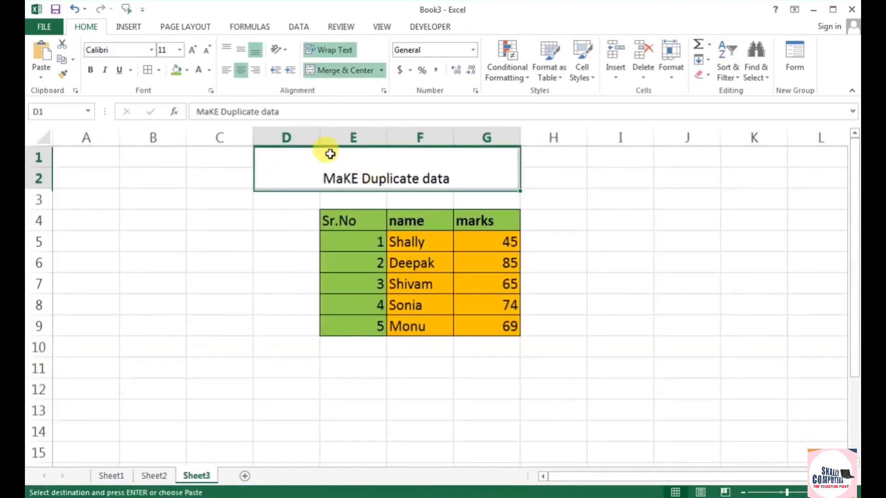
pyautogui.click(176, 70)
pyautogui.click(372, 355)
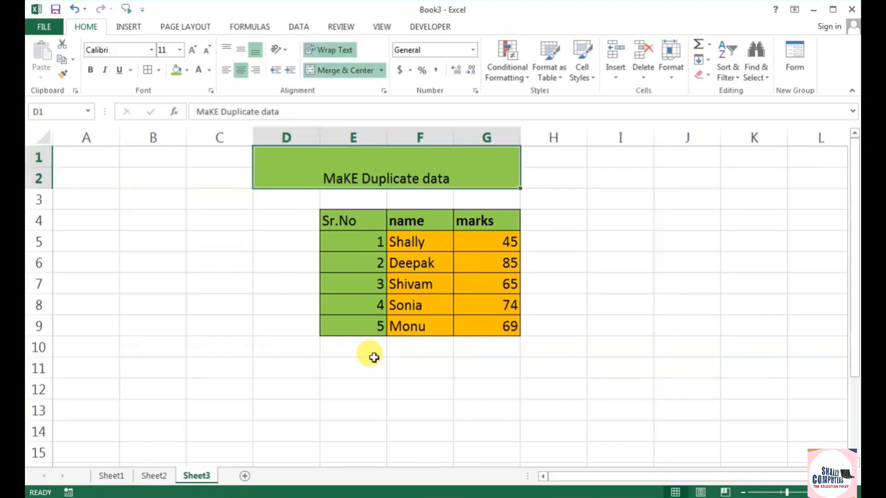
pyautogui.click(374, 359)
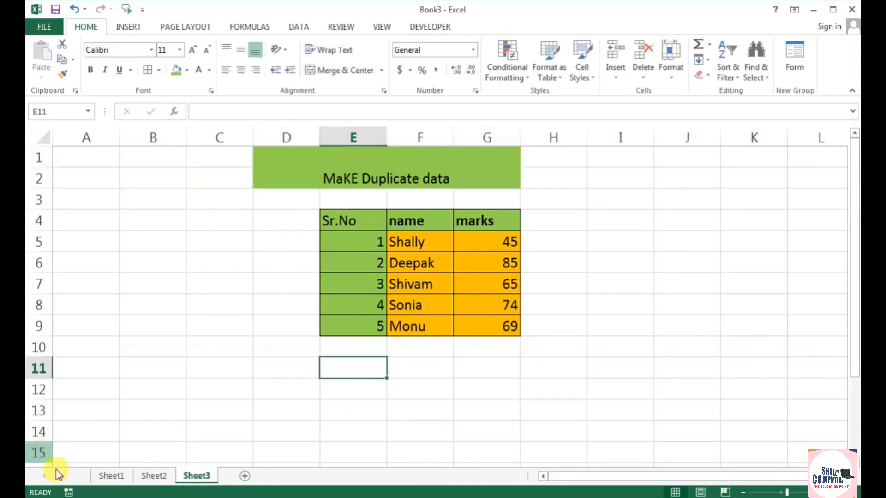
pyautogui.click(119, 477)
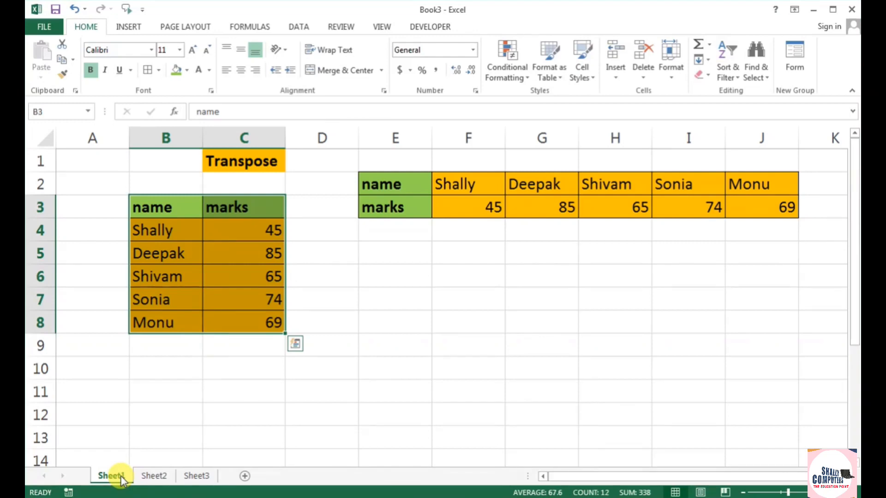
pyautogui.click(154, 475)
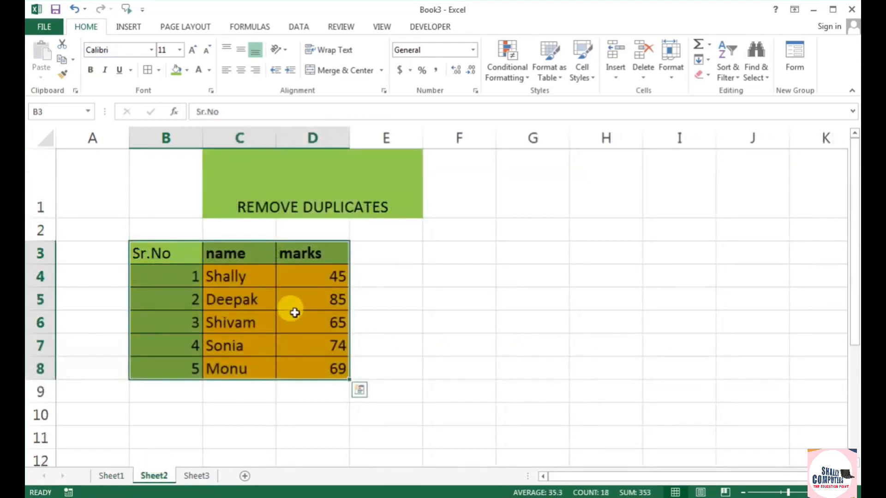
pyautogui.click(196, 475)
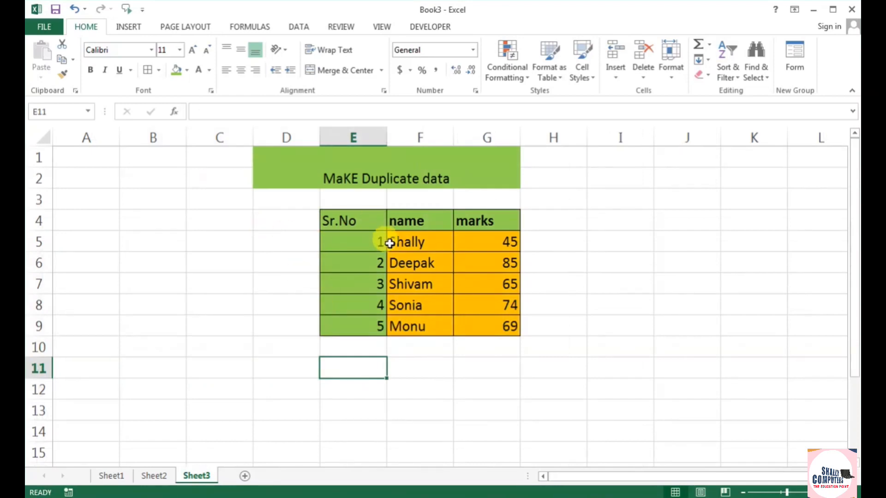
# - Select cell B4 on Sheet3 and group Sheet2 with Sheet3 so entries go into both sheets
pyautogui.click(132, 224)
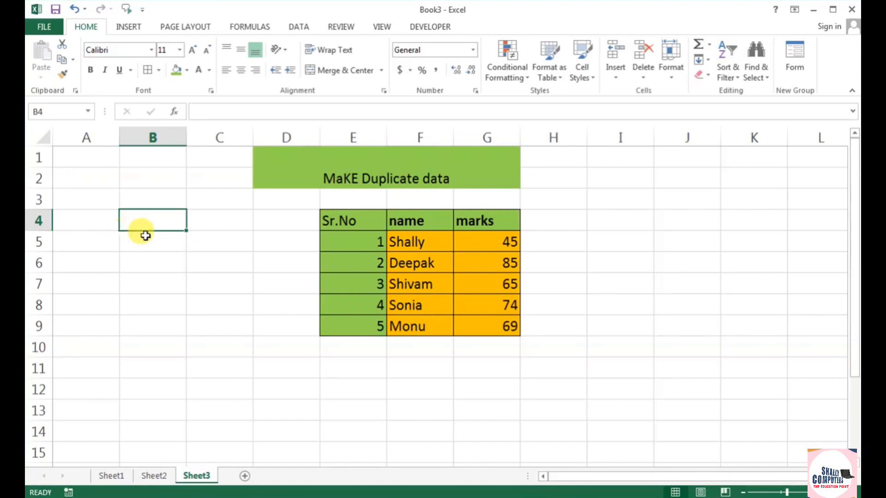
pyautogui.keyDown('ctrl'); pyautogui.click(155, 481); pyautogui.keyUp('ctrl')
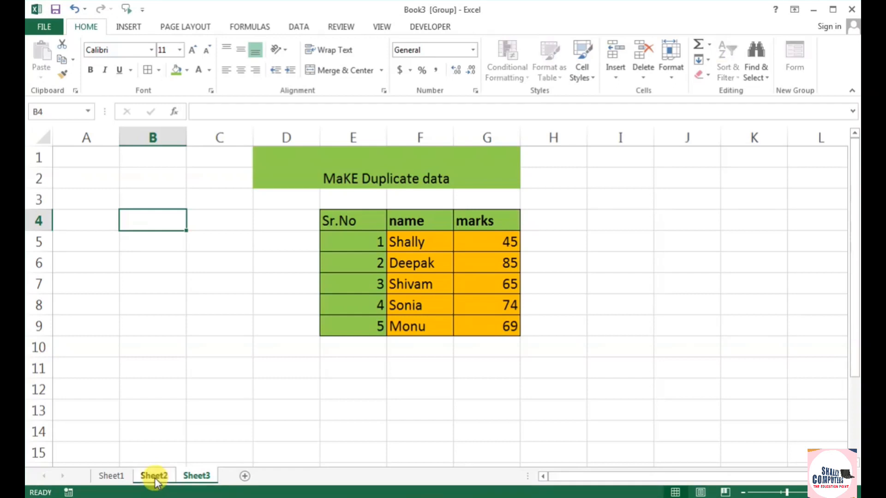
pyautogui.keyDown('ctrl'); pyautogui.click(157, 477); pyautogui.keyUp('ctrl')
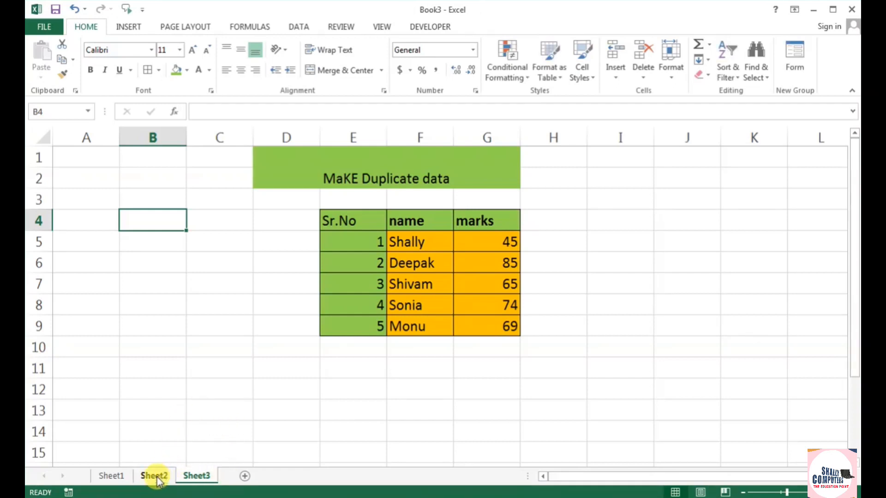
pyautogui.keyDown('ctrl'); pyautogui.click(156, 480); pyautogui.keyUp('ctrl')
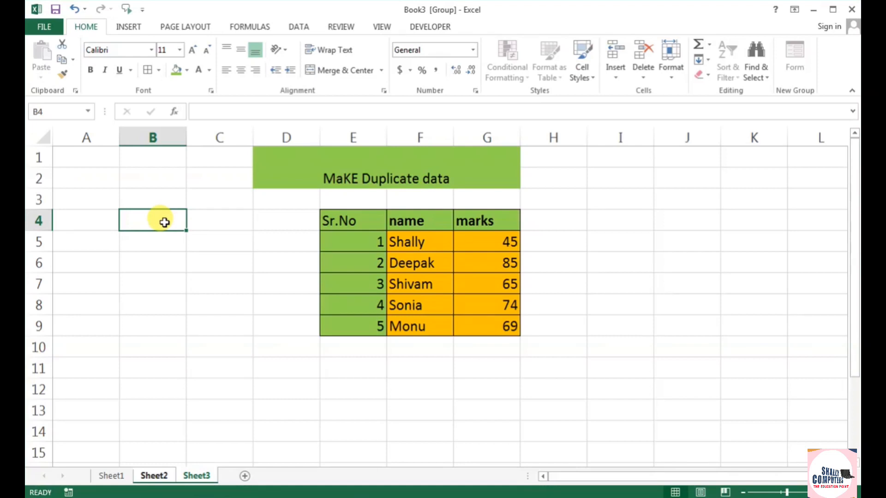
# - Enter three first names in cells B4 to B6 of the grouped sheets
pyautogui.write('nan')
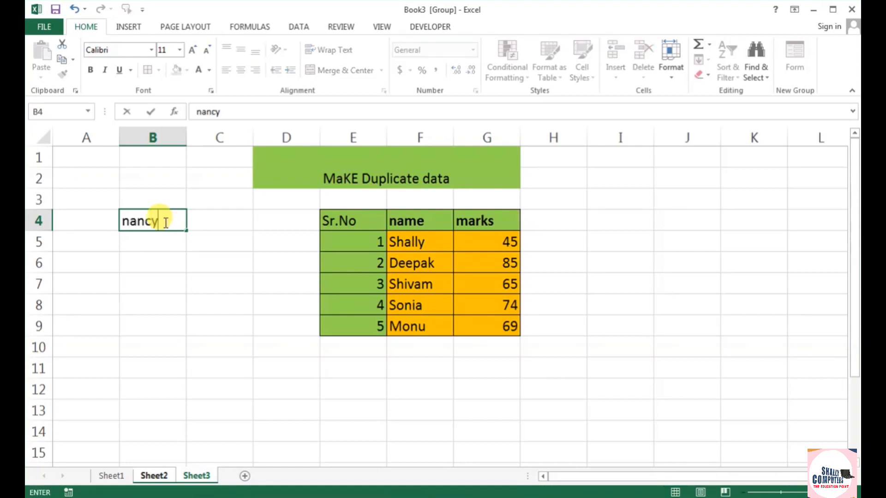
pyautogui.write('cy')
pyautogui.press('Return')
pyautogui.write('suman')
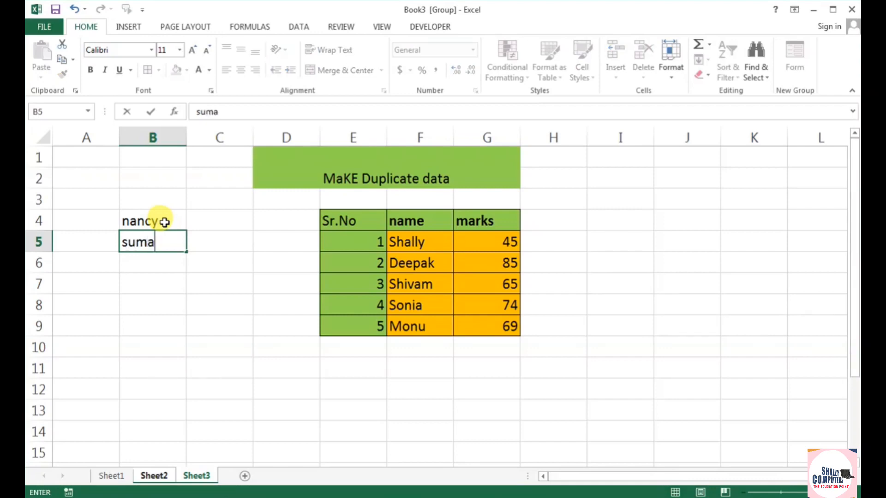
pyautogui.hotkey('ctrl', 'Return')
pyautogui.press('Return')
pyautogui.write('deepak')
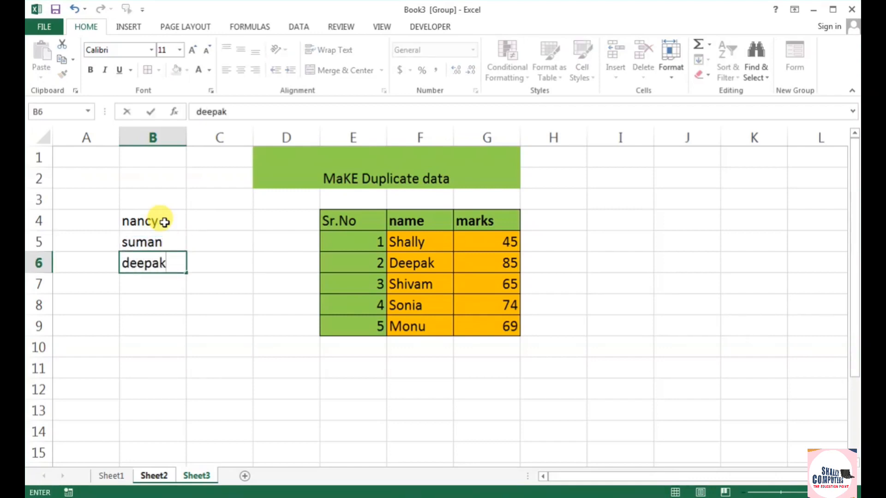
pyautogui.press('Return')
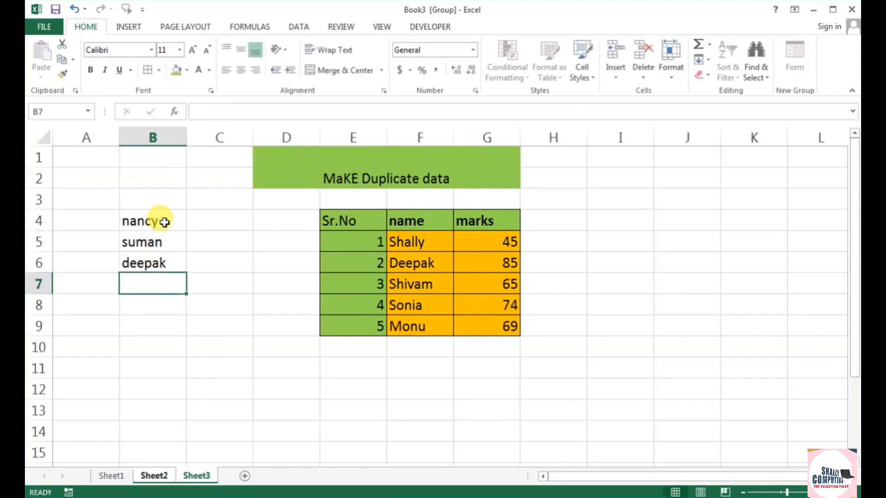
# - Continue the list with three more first names in cells B7 to B9 of the grouped sheets
pyautogui.write('rohan')
pyautogui.press('Return')
pyautogui.write('ma')
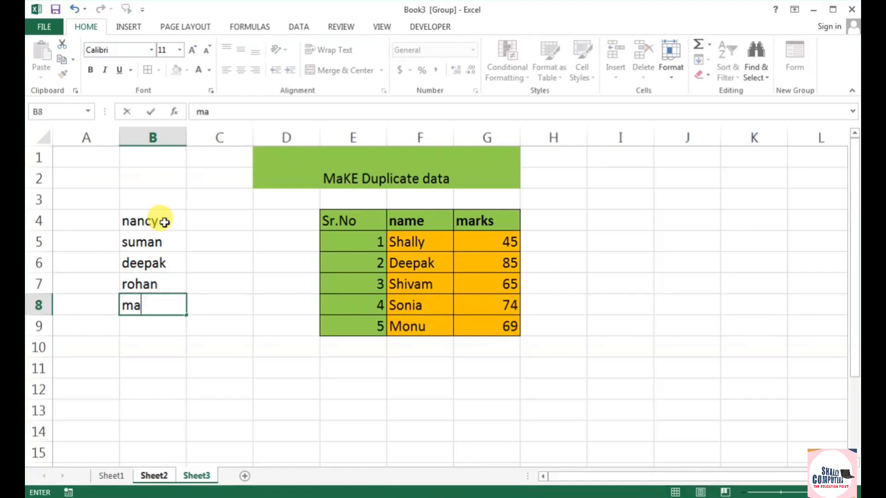
pyautogui.write('mta')
pyautogui.press('Return')
pyautogui.write('sonia')
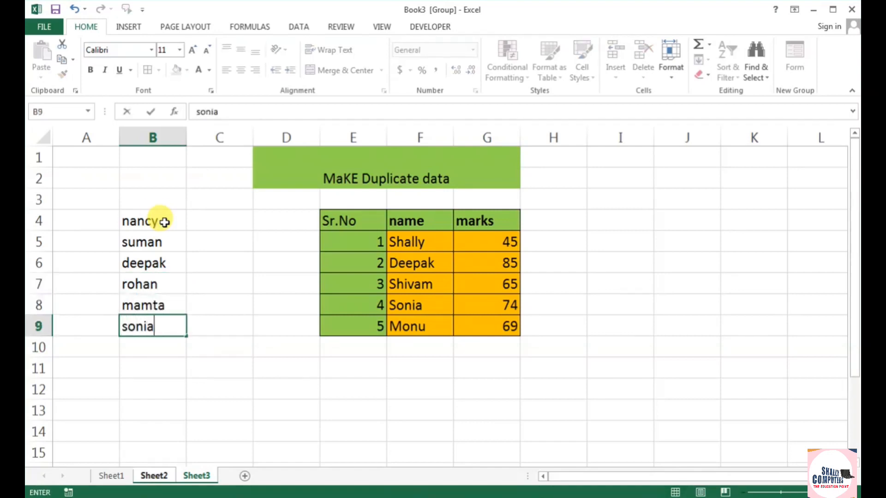
pyautogui.press('Return')
# - Examine the names entered in B4:B9 on Sheet3 and compare them with the same range on Sheet2
pyautogui.moveTo(165, 223); pyautogui.dragTo(168, 325)
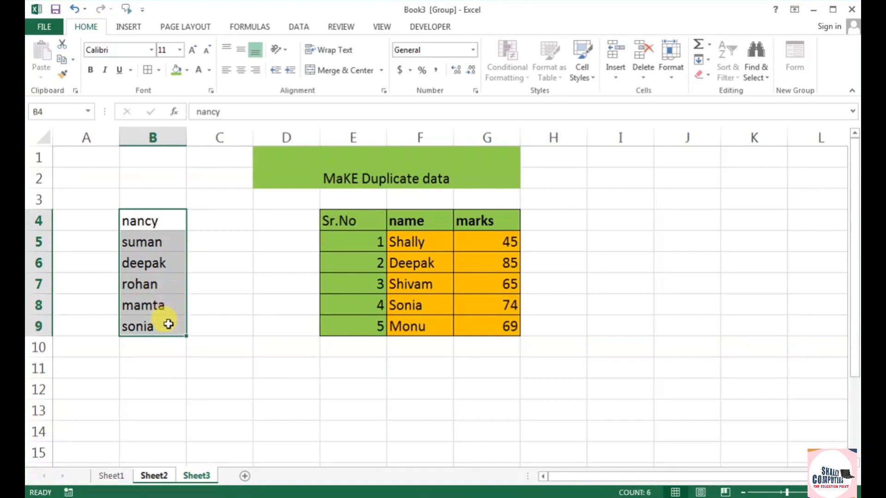
pyautogui.click(218, 341)
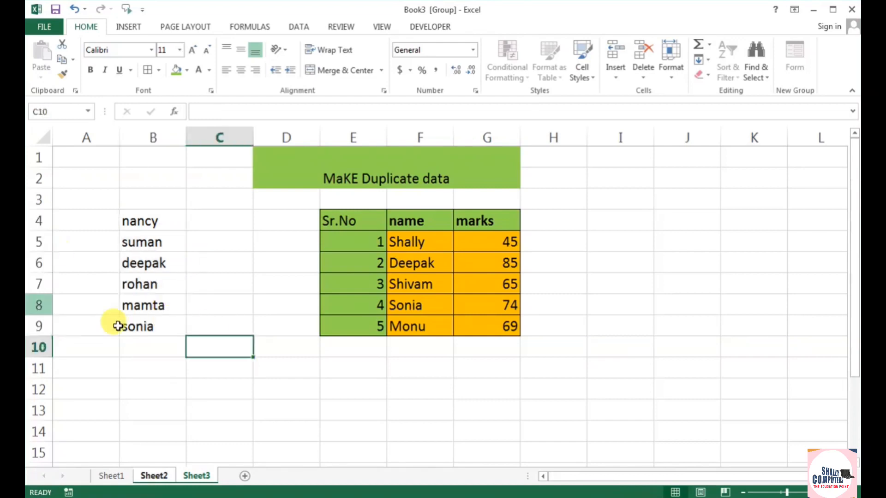
pyautogui.click(162, 476)
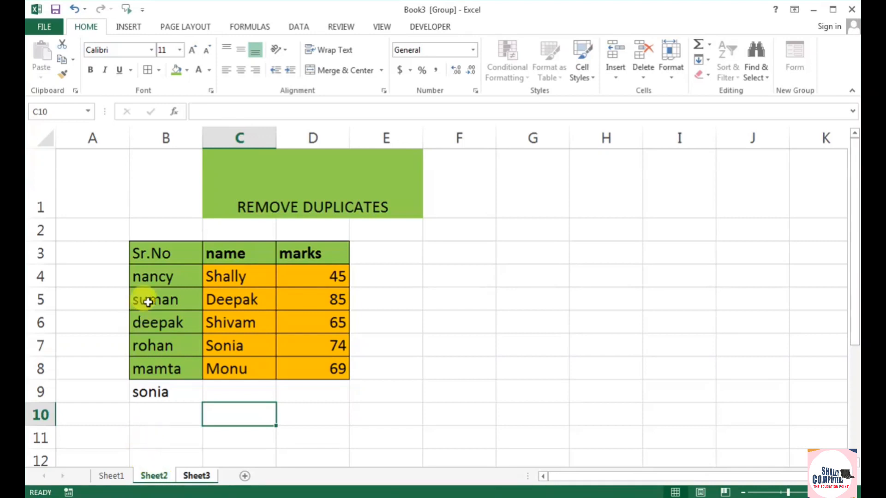
pyautogui.moveTo(148, 277); pyautogui.dragTo(161, 389)
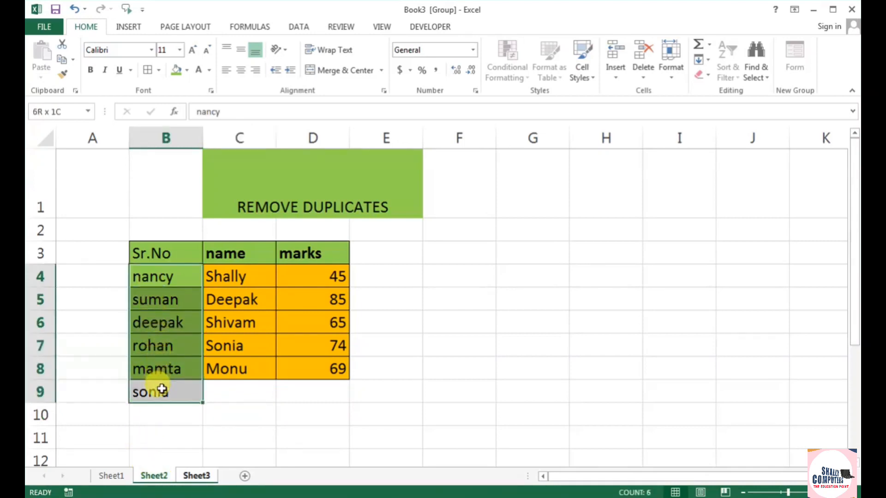
# - Undo the six name entries in B4:B9 of the grouped sheets, together with the green fill of the Sheet3 title
pyautogui.moveTo(143, 276); pyautogui.dragTo(165, 390)
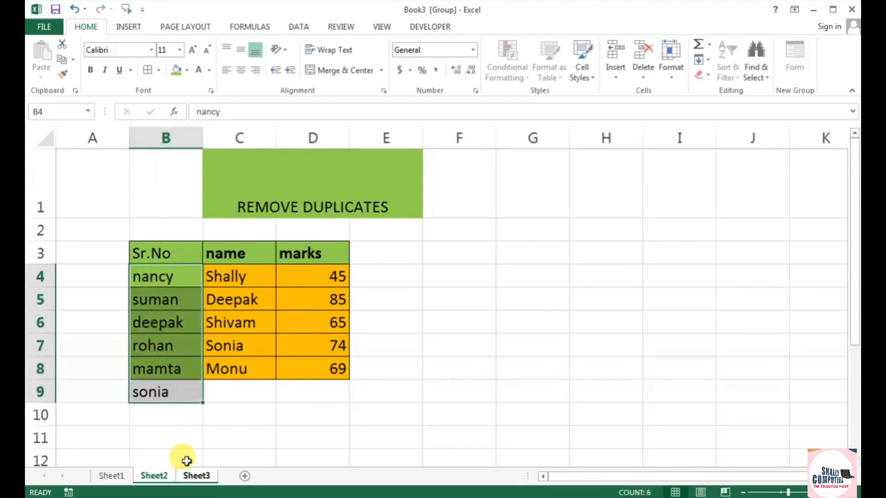
pyautogui.click(194, 476)
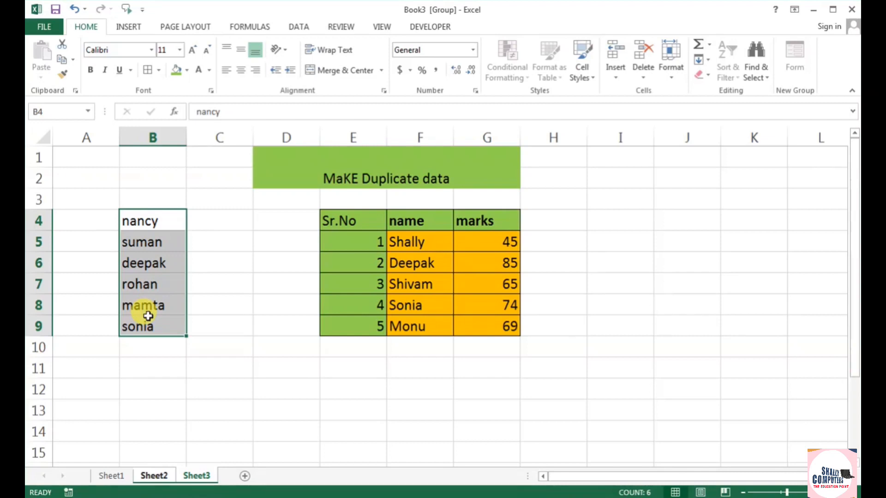
pyautogui.hotkey('ctrl', 'z')
pyautogui.hotkey('ctrl', 'z')
pyautogui.hotkey('ctrl', 'z')
pyautogui.hotkey('ctrl', 'z')
pyautogui.hotkey('ctrl', 'z')
pyautogui.hotkey('ctrl', 'z')
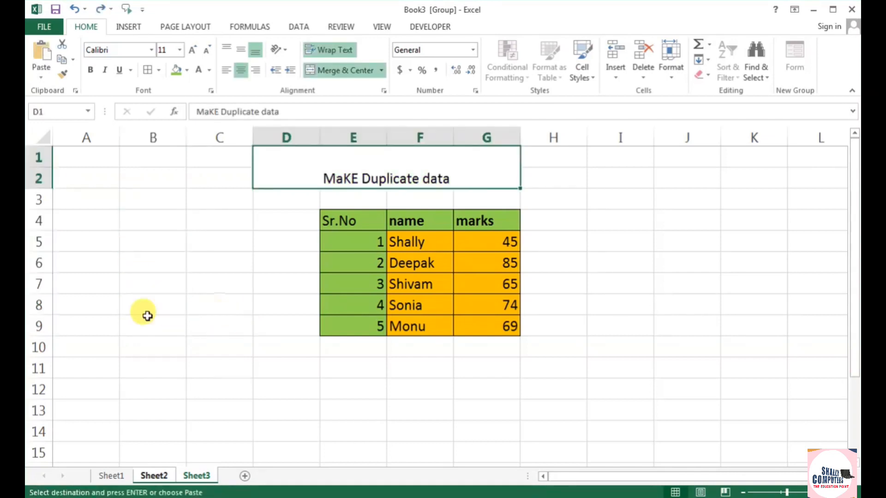
pyautogui.click(219, 305)
# - Ungroup the sheets and enter "shally computers" in cell I4 of Sheet3 only
pyautogui.click(154, 476)
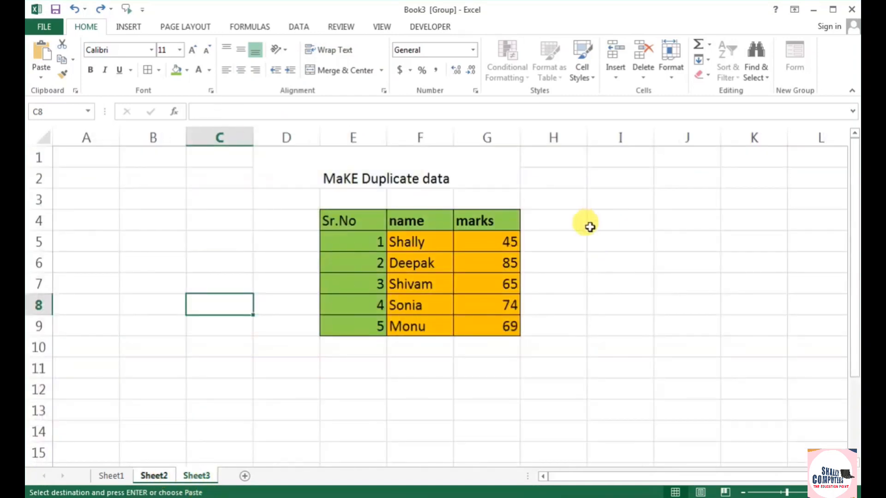
pyautogui.click(599, 224)
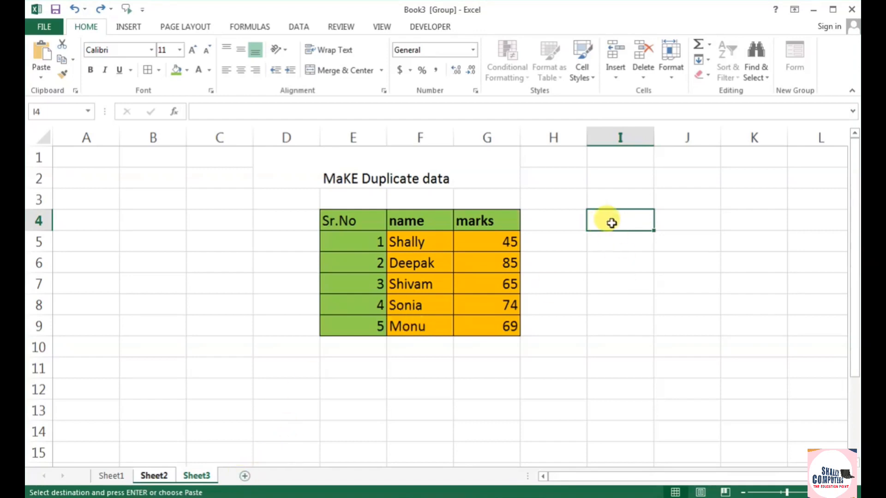
pyautogui.click(156, 477)
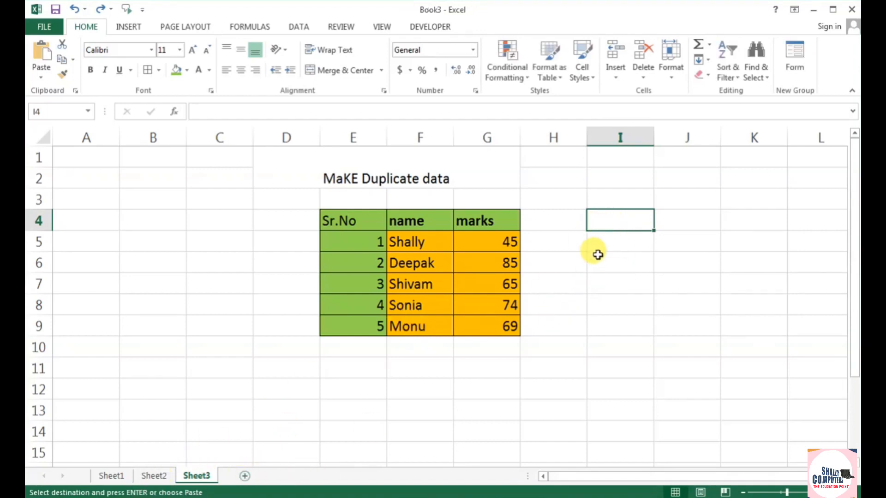
pyautogui.write('shally')
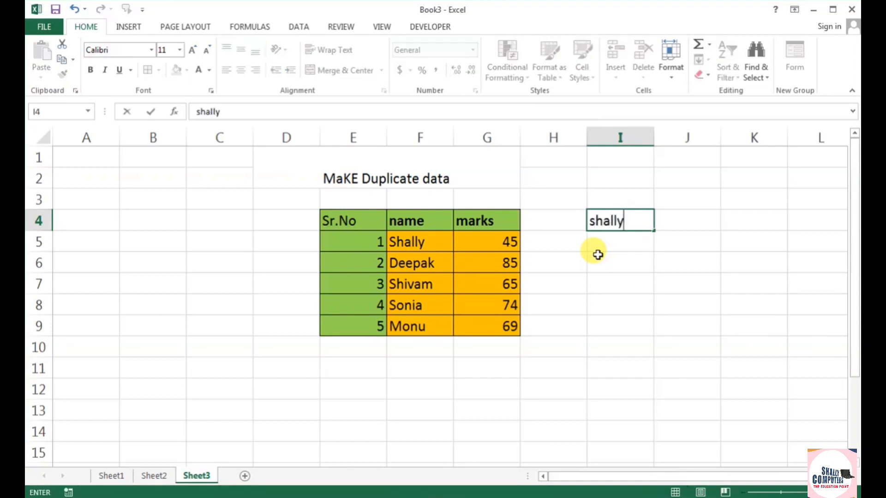
pyautogui.write(' computers')
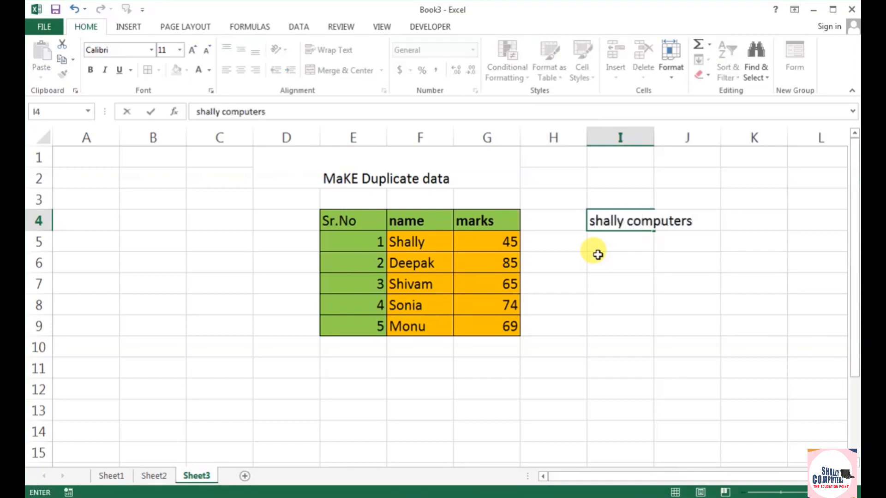
pyautogui.press('Return')
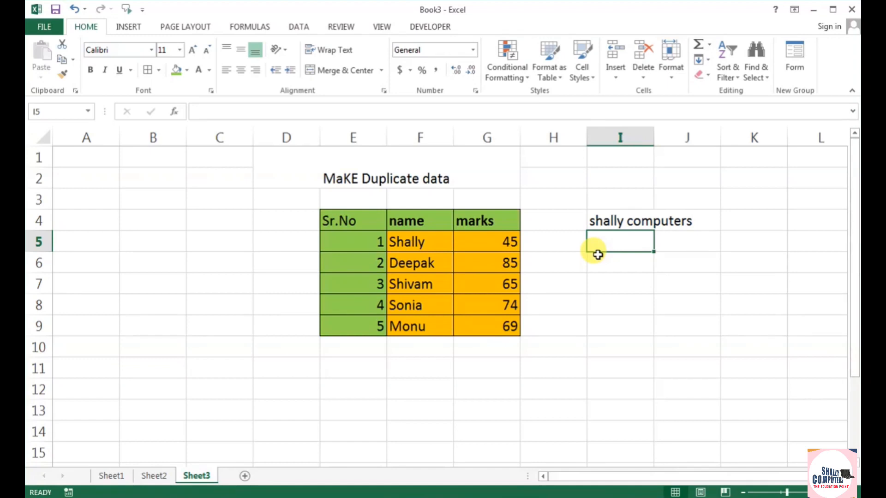
# - Enter "Shally Fitness" in cell I5 of Sheet3
pyautogui.write('Shally ')
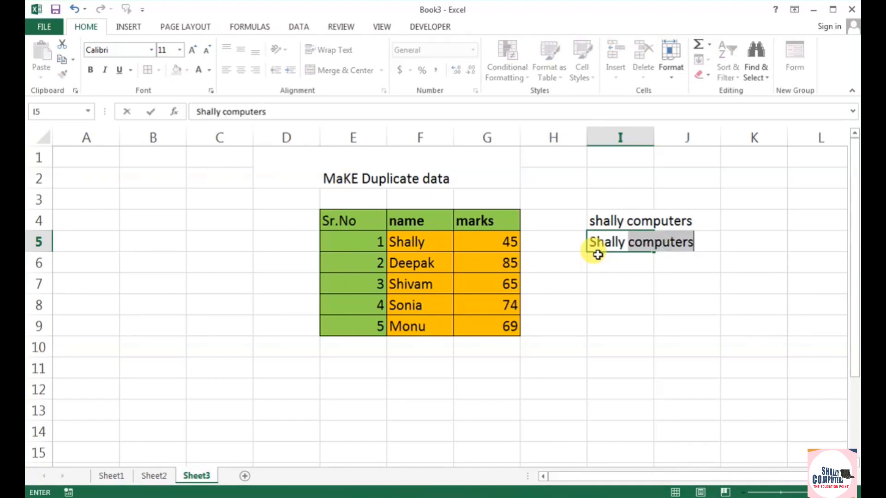
pyautogui.write('Fitness')
pyautogui.press('Return')
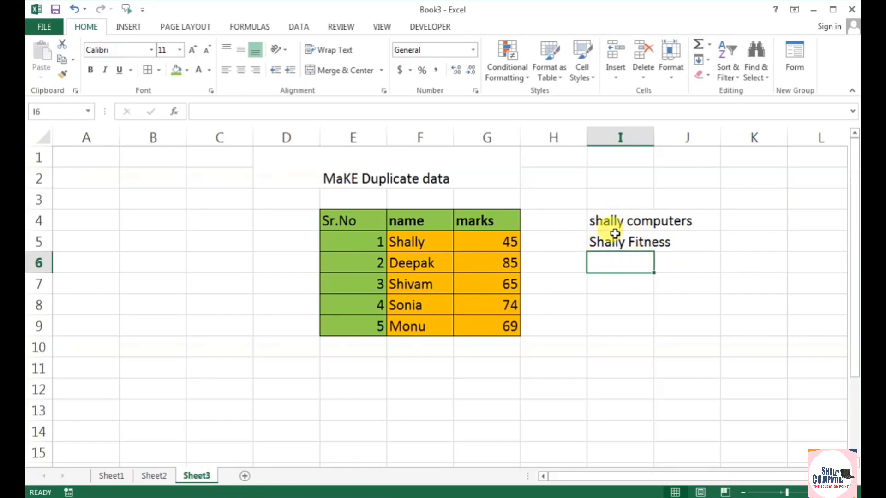
# - Check on Sheet2 whether the text entered in I4:I5 of the ungrouped Sheet3 was carried over
pyautogui.click(155, 475)
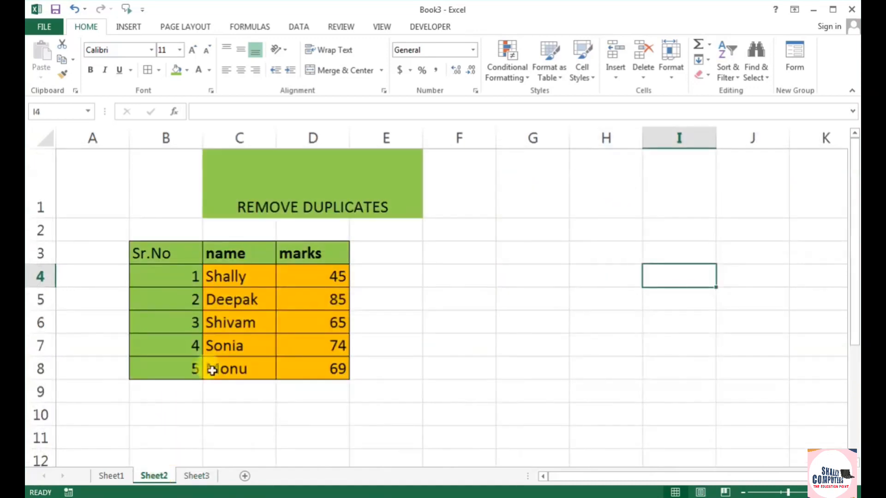
pyautogui.click(459, 321)
pyautogui.click(510, 253)
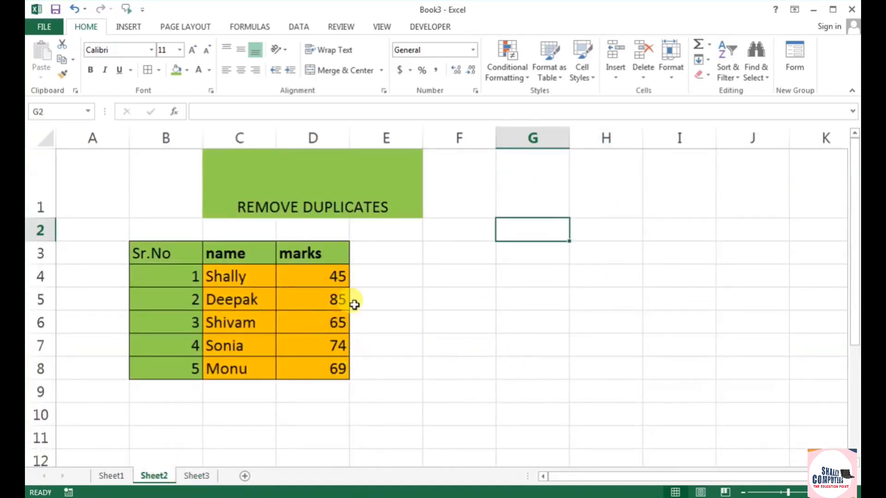
pyautogui.click(388, 256)
pyautogui.click(512, 256)
pyautogui.click(547, 305)
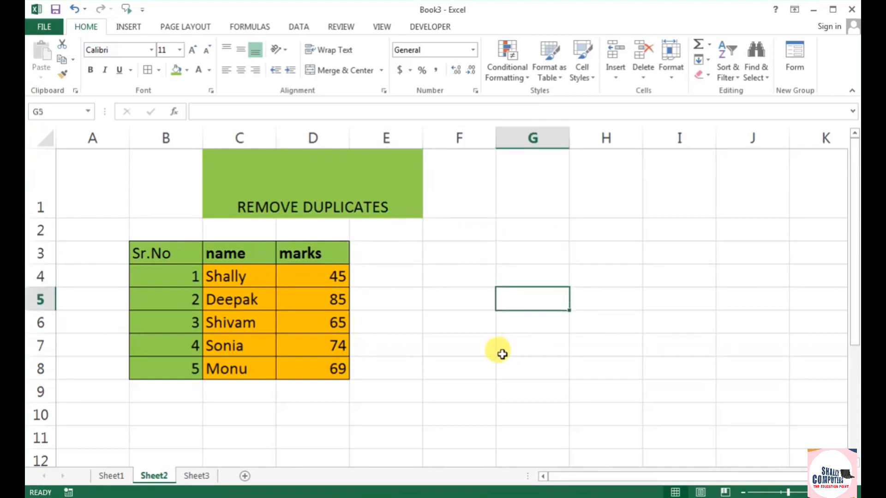
pyautogui.click(382, 432)
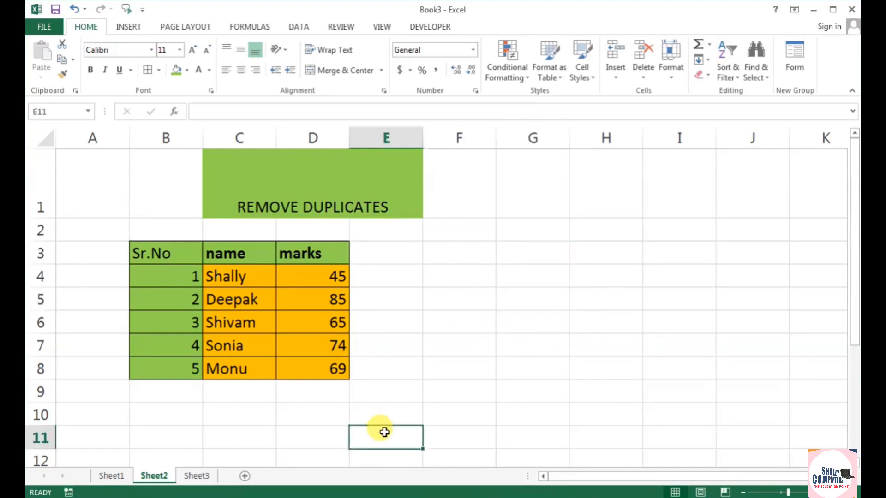
# - Clear the contents of I4:J7 on Sheet3
pyautogui.click(202, 476)
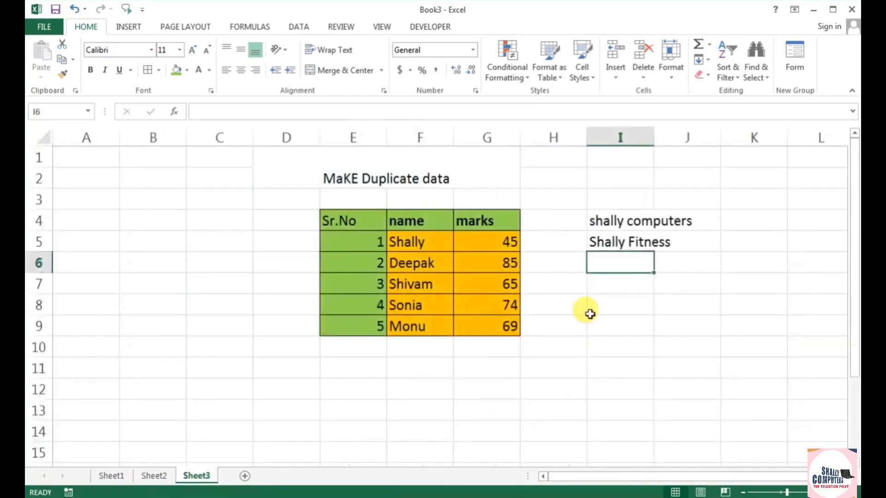
pyautogui.click(604, 222)
pyautogui.keyDown('shift'); pyautogui.click(668, 290); pyautogui.keyUp('shift')
pyautogui.press('Delete')
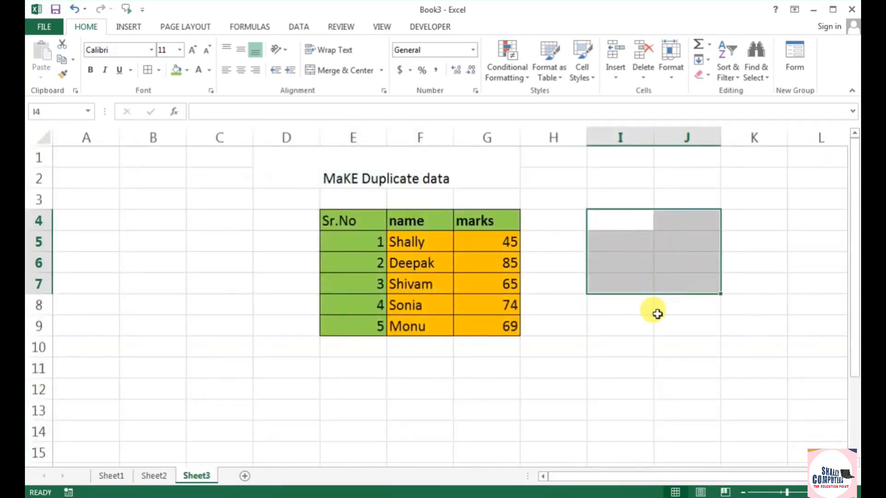
pyautogui.click(648, 325)
# - Group Sheet2 with Sheet3, enter "shally computers" in cell I4 of both, and check the entry on Sheet2
pyautogui.click(613, 219)
pyautogui.click(195, 476)
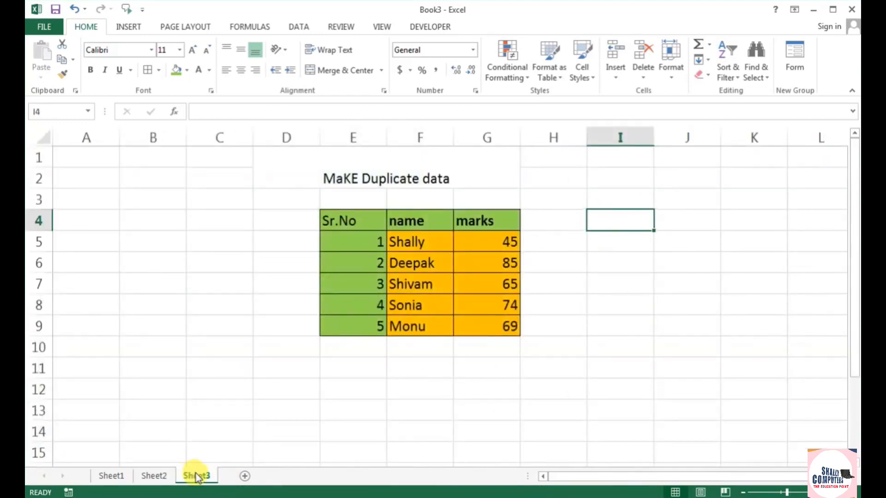
pyautogui.keyDown('ctrl'); pyautogui.click(158, 476); pyautogui.keyUp('ctrl')
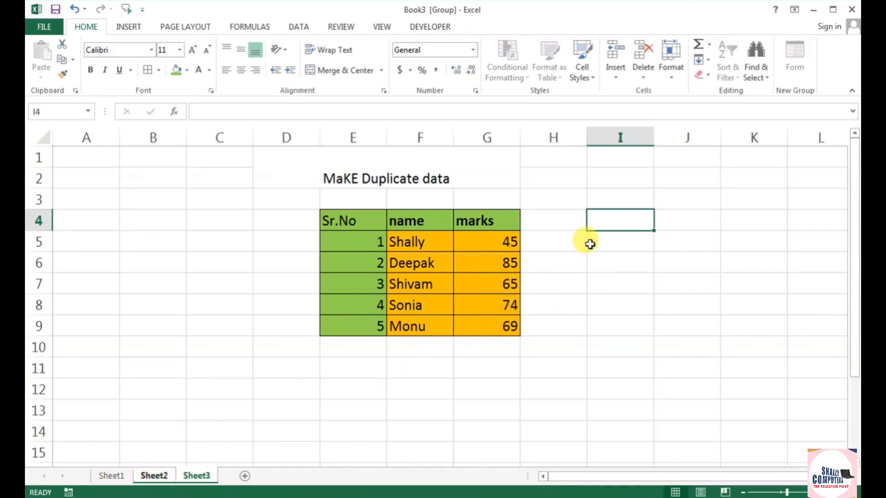
pyautogui.write('shally c')
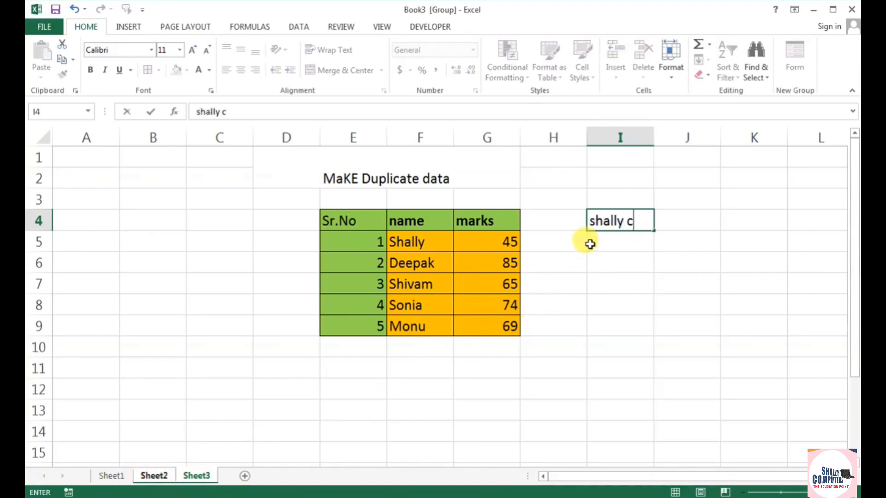
pyautogui.write('omputers')
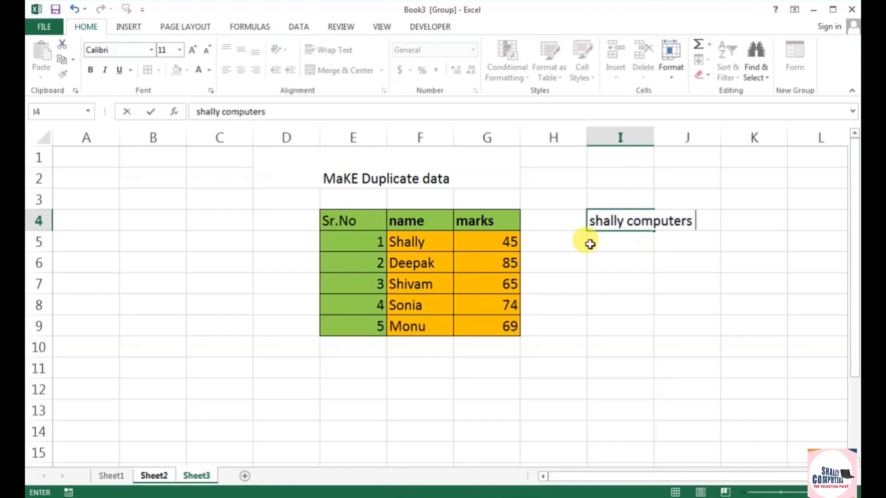
pyautogui.press('Return')
pyautogui.click(156, 476)
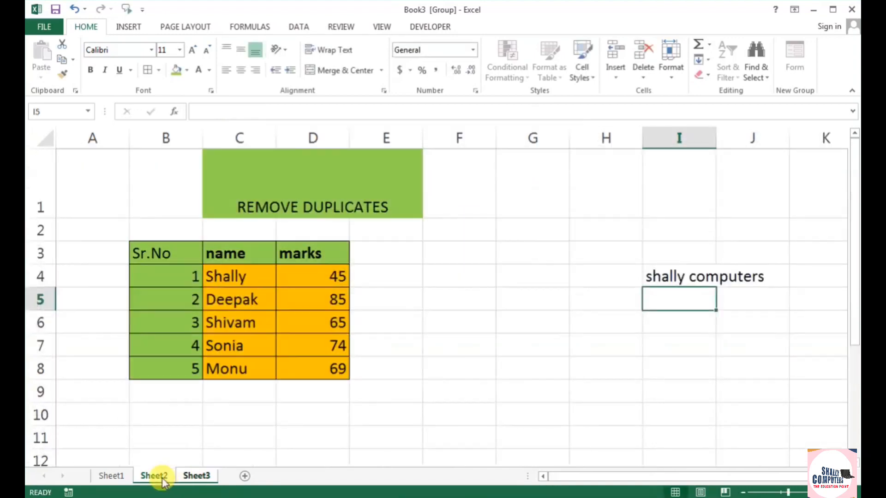
pyautogui.click(682, 276)
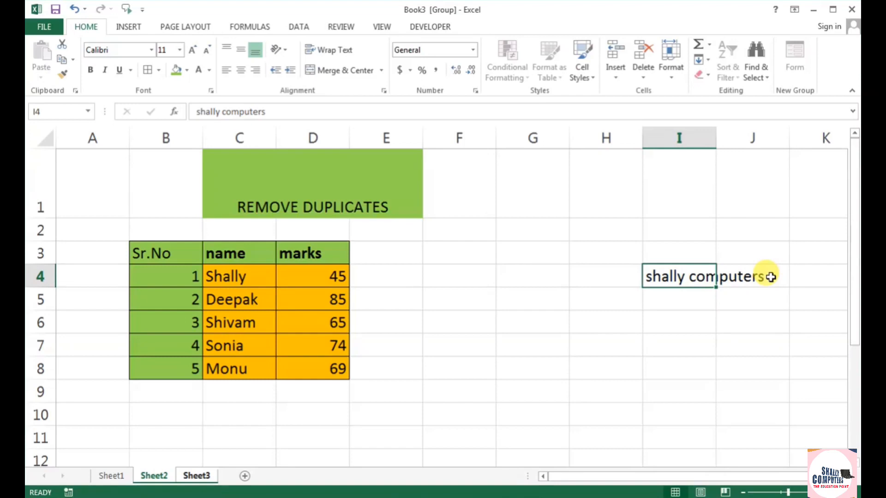
# - Fill the merged "MaKE Duplicate data" title cell on Sheet3 with green
pyautogui.click(196, 475)
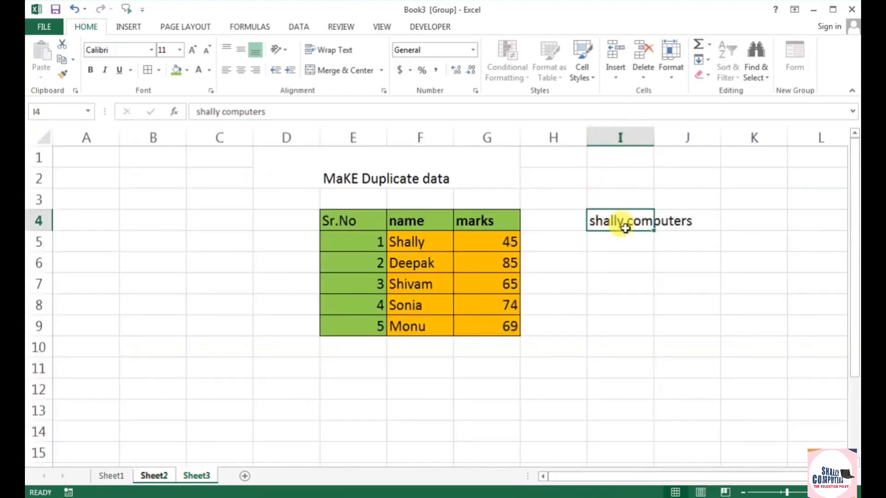
pyautogui.click(343, 164)
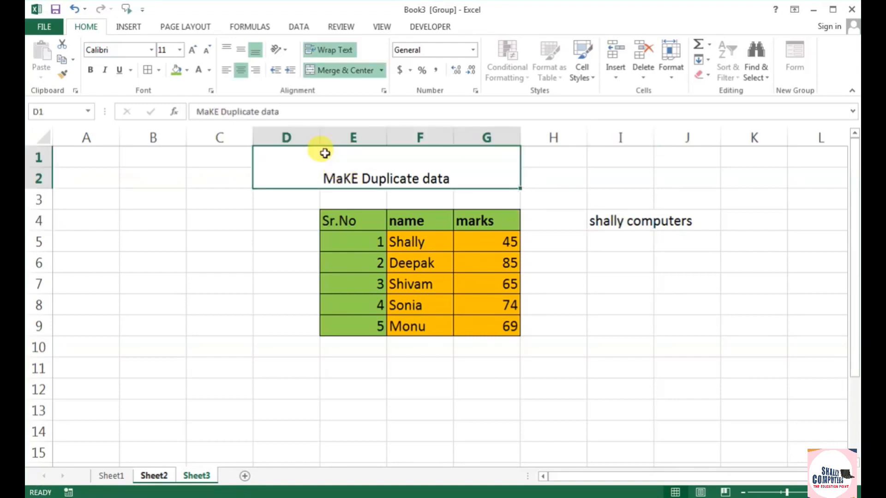
pyautogui.click(175, 70)
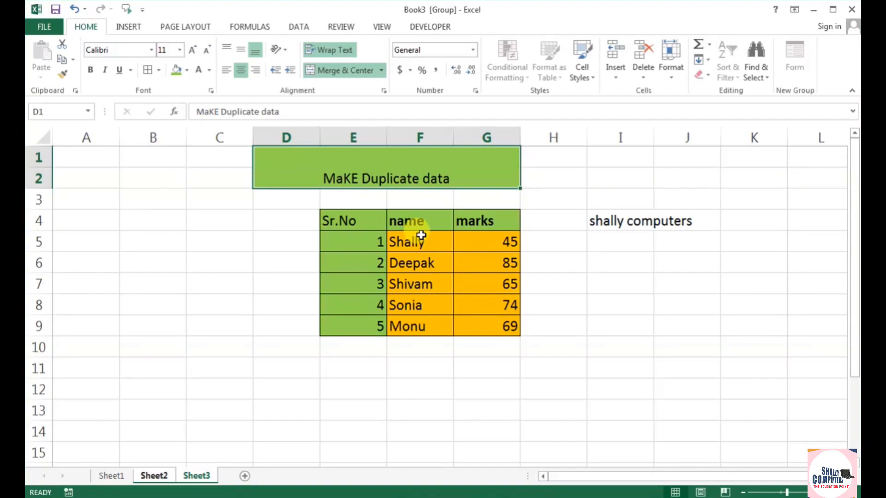
# - Add a new worksheet after Sheet3 and enter the title "Excel Camera" in cell C1
pyautogui.click(245, 476)
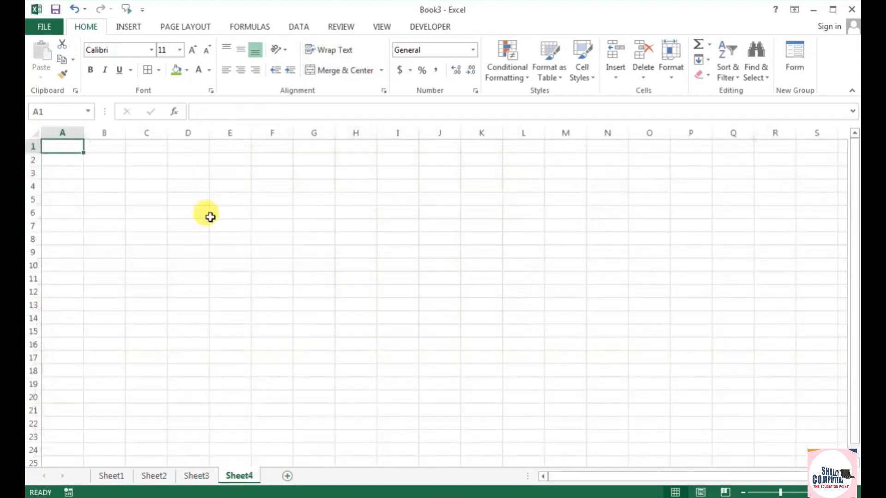
pyautogui.click(148, 147)
pyautogui.scroll(5, 183, 190)
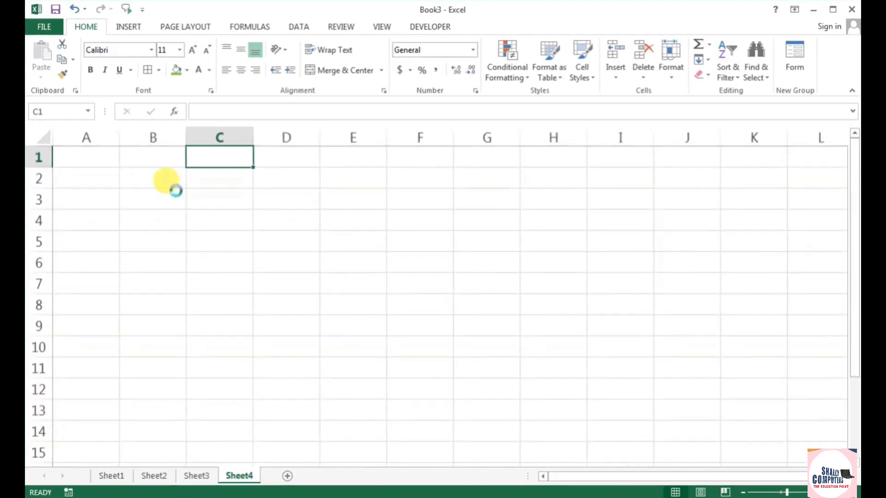
pyautogui.write('Excel Camera')
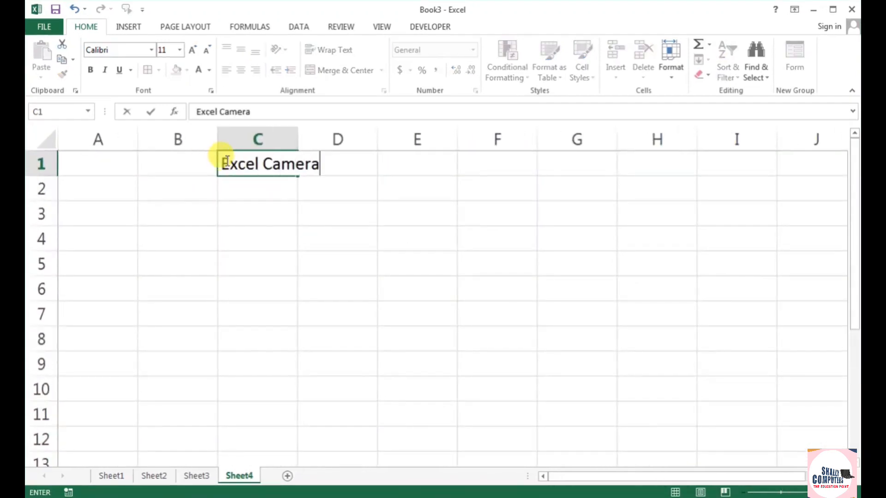
pyautogui.click(331, 277)
# - Merge and center the "Excel Camera" title across C1:D1 without text wrapping and fill it with green
pyautogui.click(273, 168)
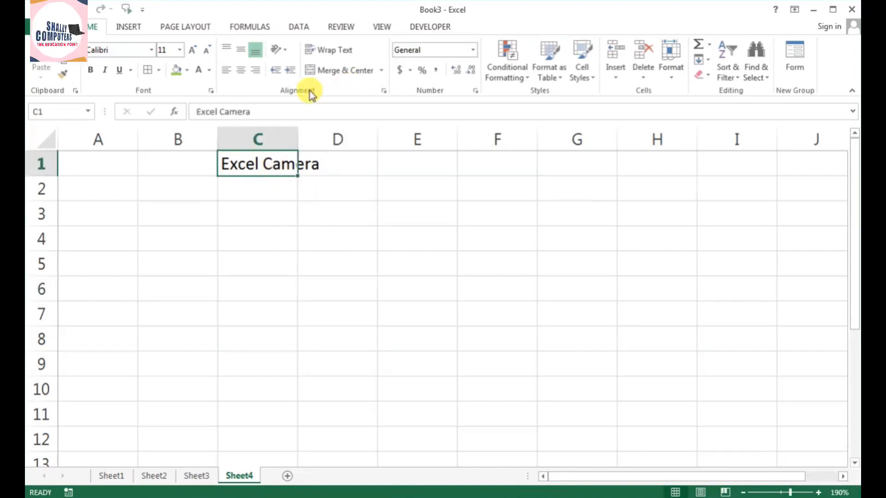
pyautogui.click(328, 50)
pyautogui.click(333, 70)
pyautogui.click(320, 172)
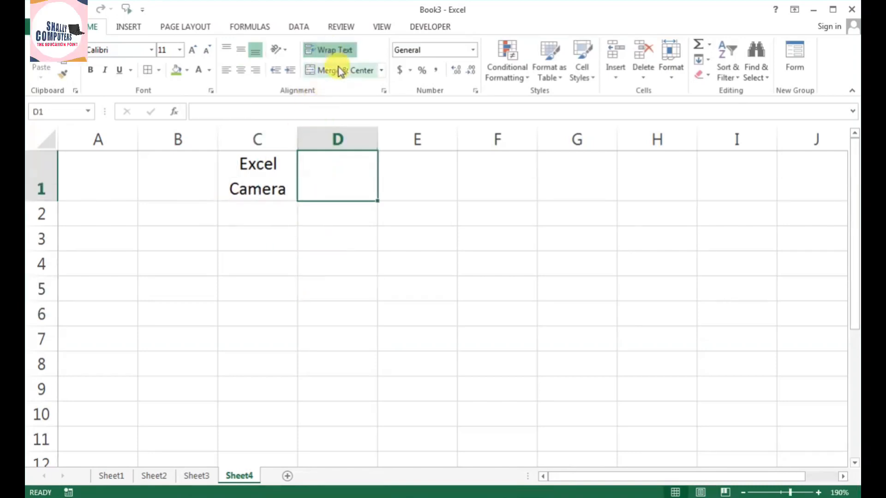
pyautogui.click(336, 70)
pyautogui.moveTo(295, 174); pyautogui.dragTo(318, 167)
pyautogui.click(339, 70)
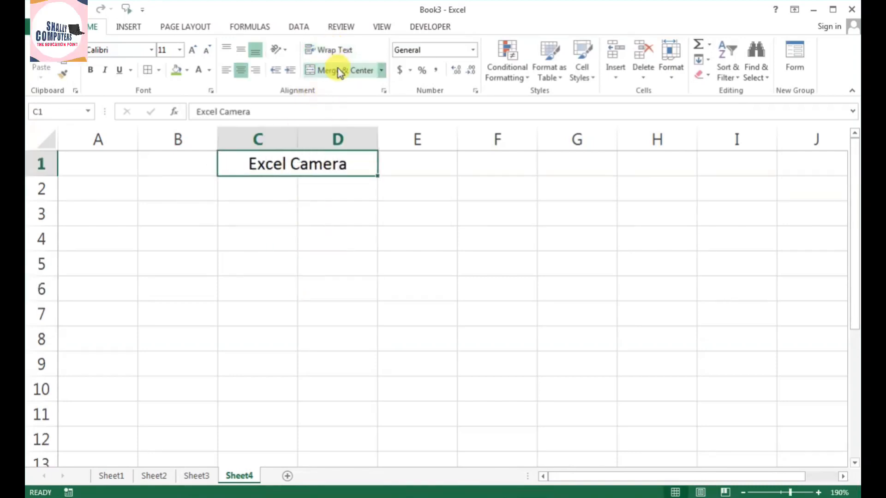
pyautogui.click(177, 70)
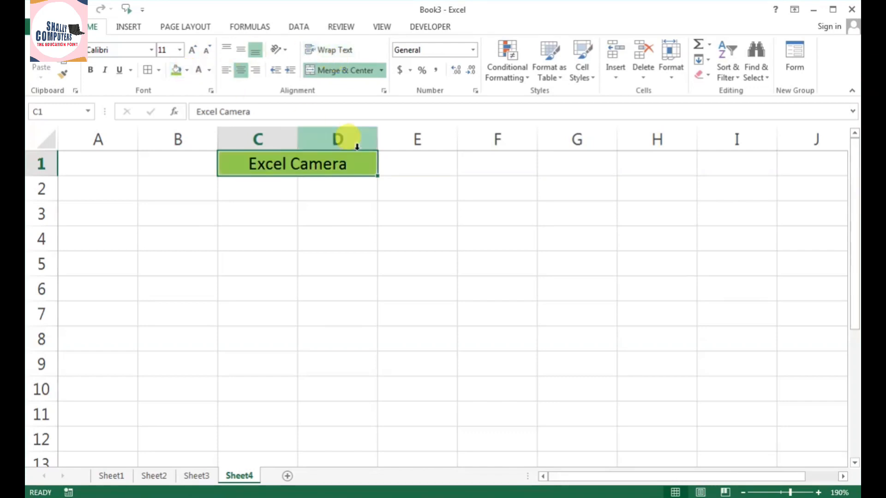
pyautogui.click(433, 216)
pyautogui.keyDown('ctrl'); pyautogui.scroll(2, 300, 187); pyautogui.keyUp('ctrl')
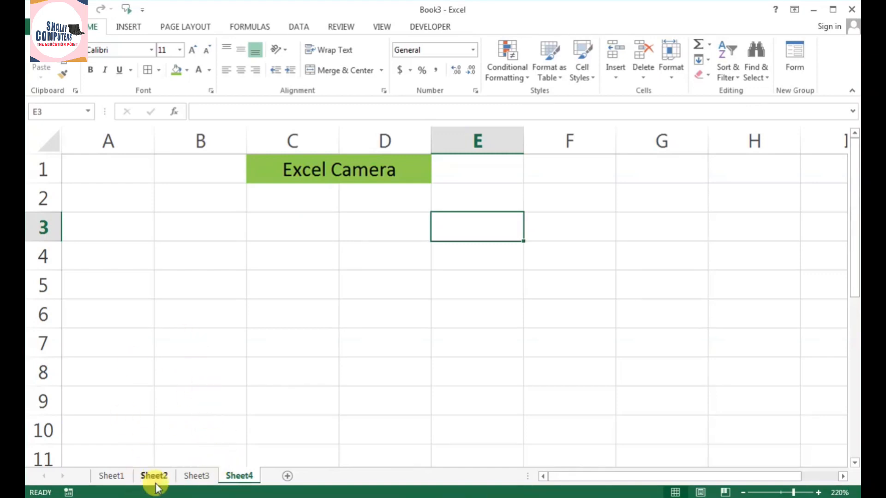
# - Copy the Sr.No, name and marks table E4:G9 from Sheet3 and paste it on Sheet4 starting at cell A3
pyautogui.click(201, 478)
pyautogui.moveTo(369, 220); pyautogui.dragTo(492, 326)
pyautogui.hotkey('ctrl', 'c')
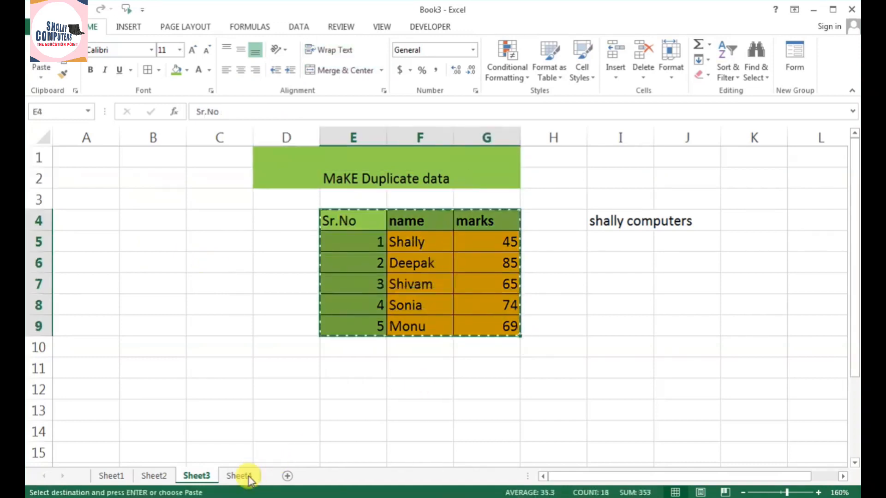
pyautogui.click(241, 476)
pyautogui.click(124, 228)
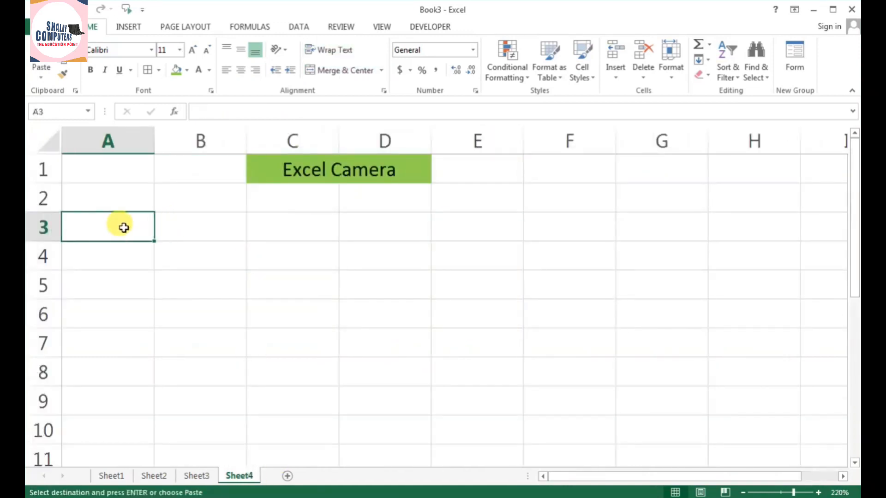
pyautogui.hotkey('ctrl', 'v')
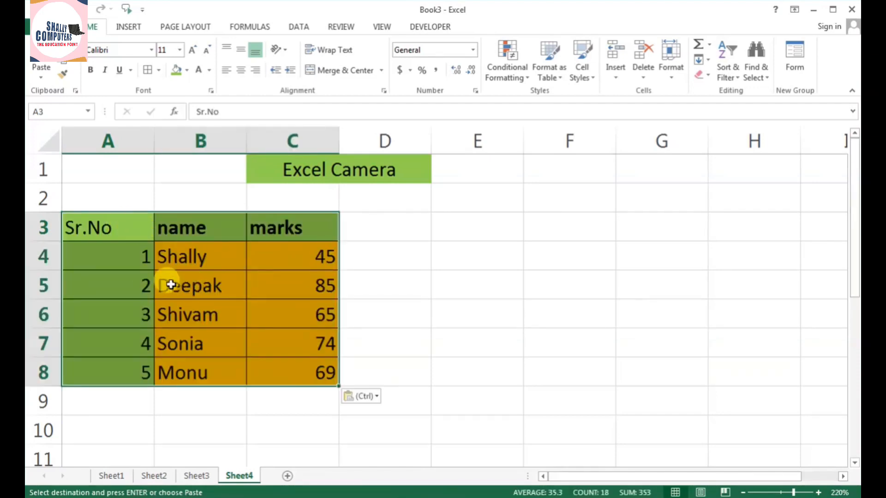
pyautogui.moveTo(132, 235); pyautogui.dragTo(270, 374)
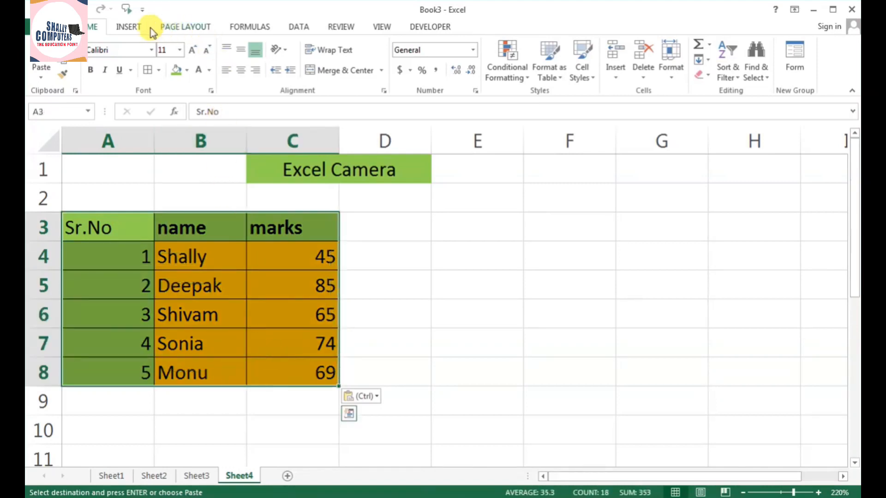
pyautogui.click(128, 27)
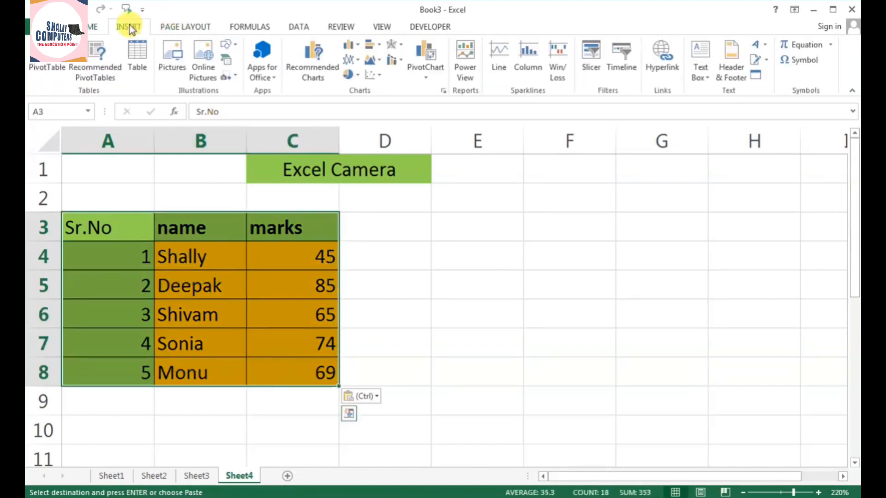
pyautogui.click(236, 76)
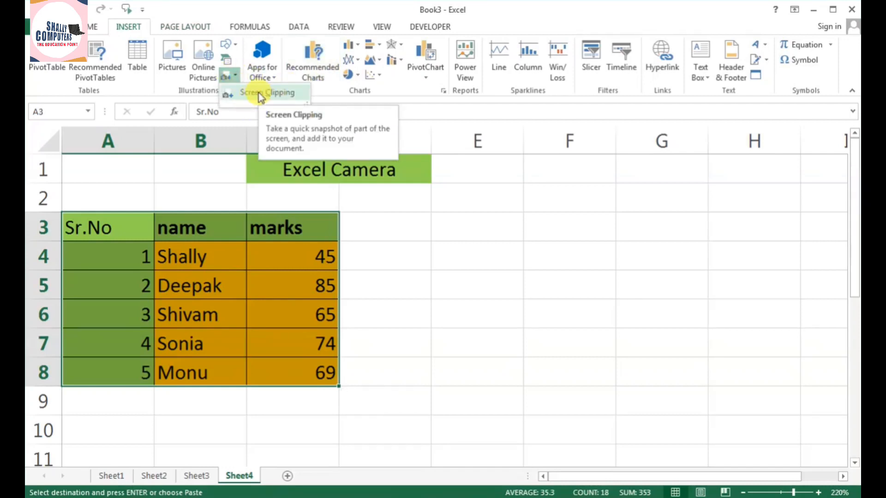
pyautogui.press('Escape')
pyautogui.rightClick(171, 17)
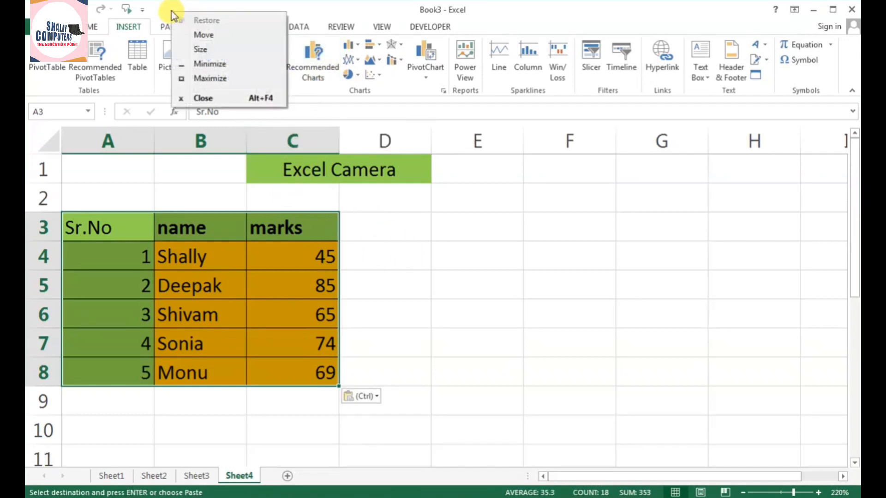
pyautogui.click(173, 10)
pyautogui.rightClick(172, 10)
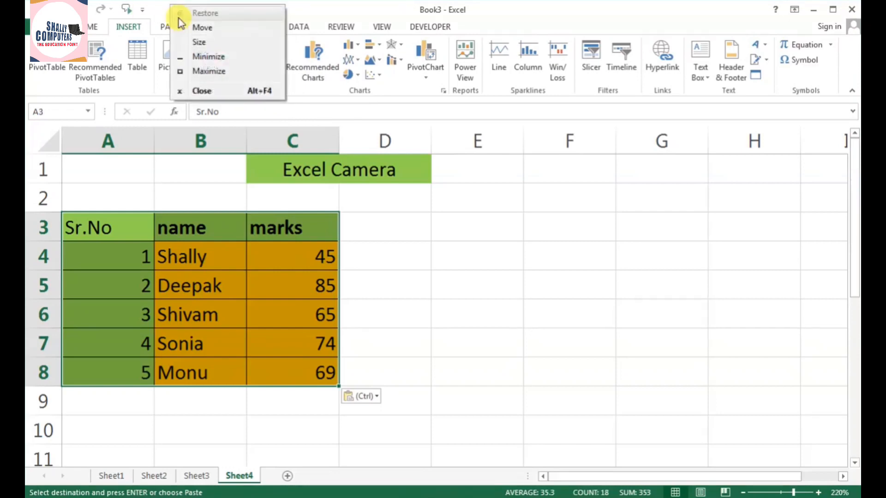
# - Open the Quick Access Toolbar customization options and list All Commands
pyautogui.rightClick(153, 24)
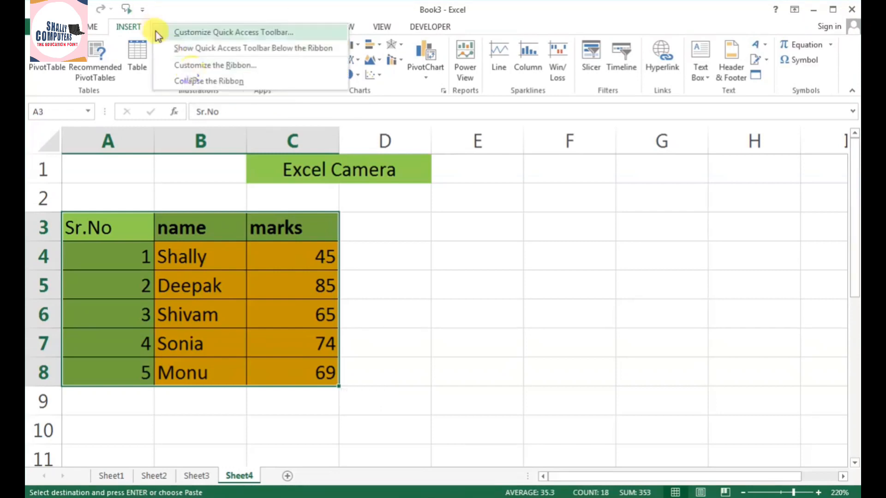
pyautogui.click(202, 34)
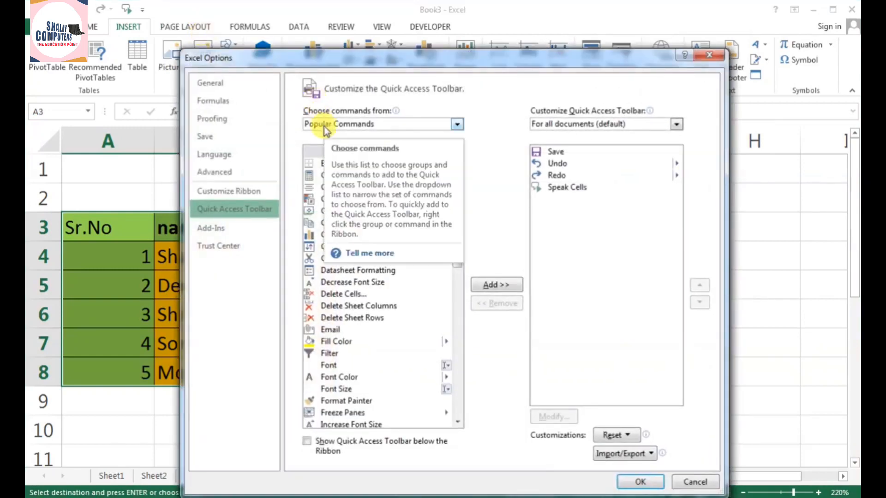
pyautogui.click(377, 125)
pyautogui.click(374, 163)
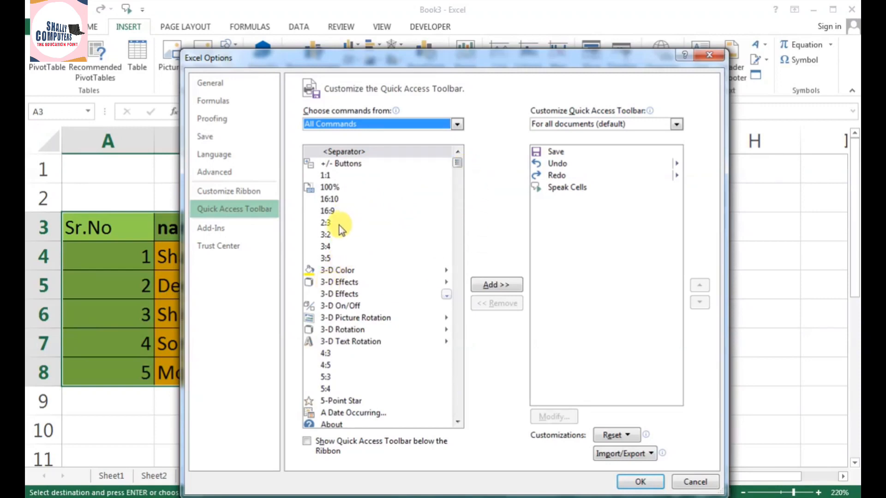
# - Find and select the Camera command in the list of all available commands
pyautogui.click(326, 269)
pyautogui.press('c')
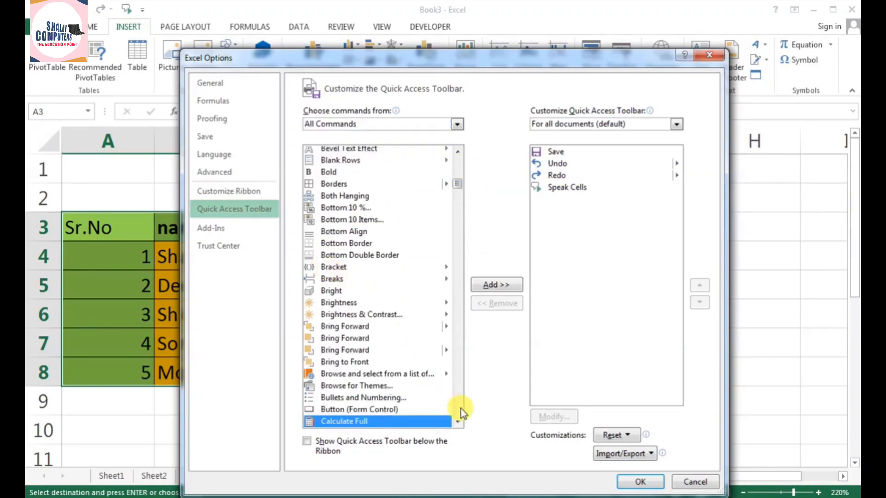
pyautogui.scroll(-4, 458, 423)
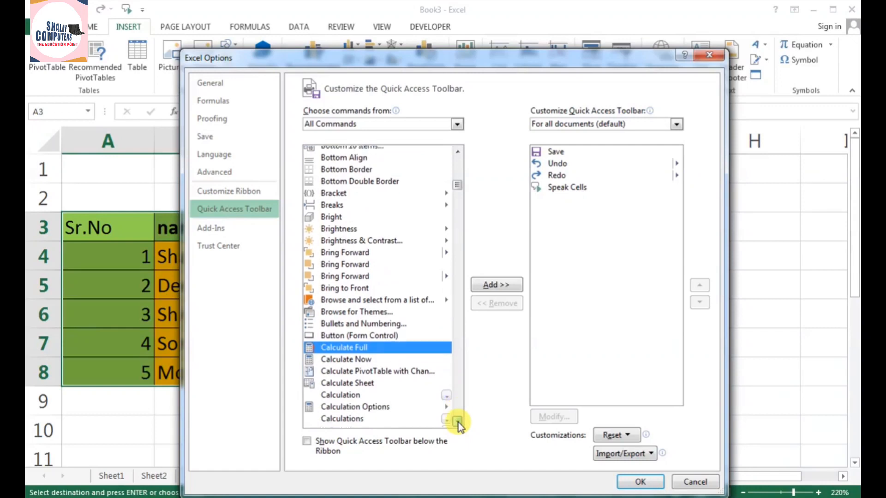
pyautogui.scroll(-7, 459, 422)
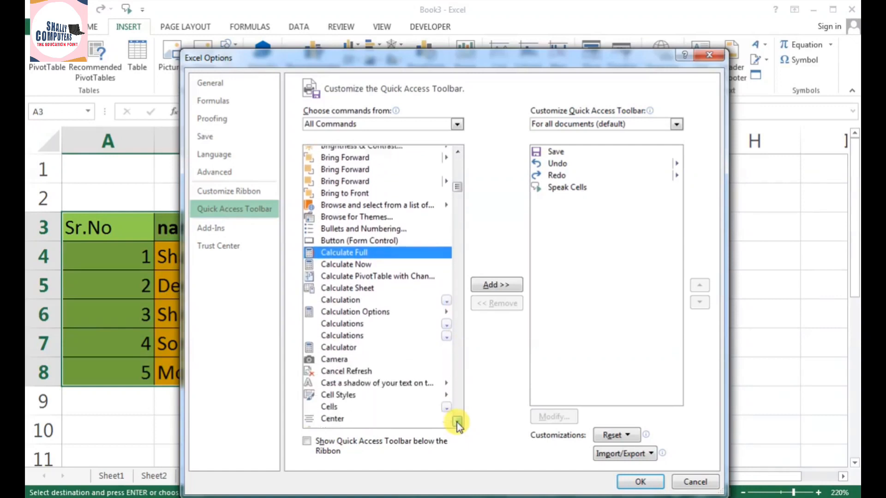
pyautogui.scroll(-4, 457, 422)
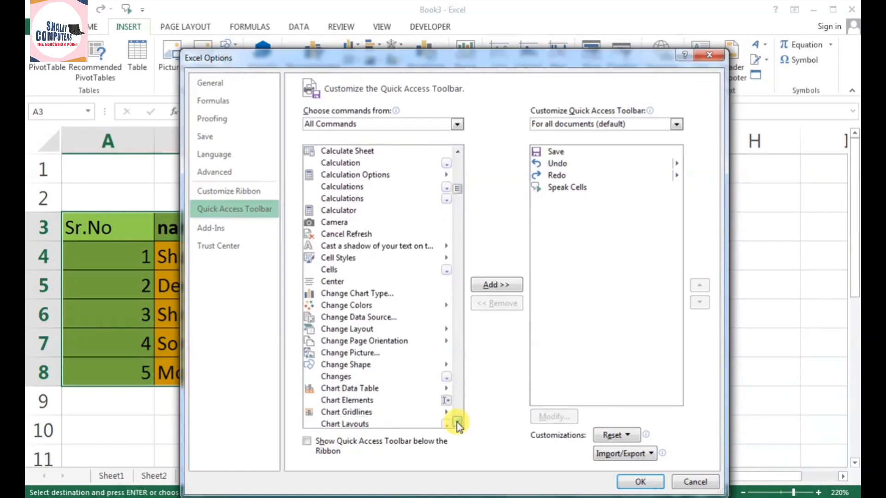
pyautogui.click(339, 201)
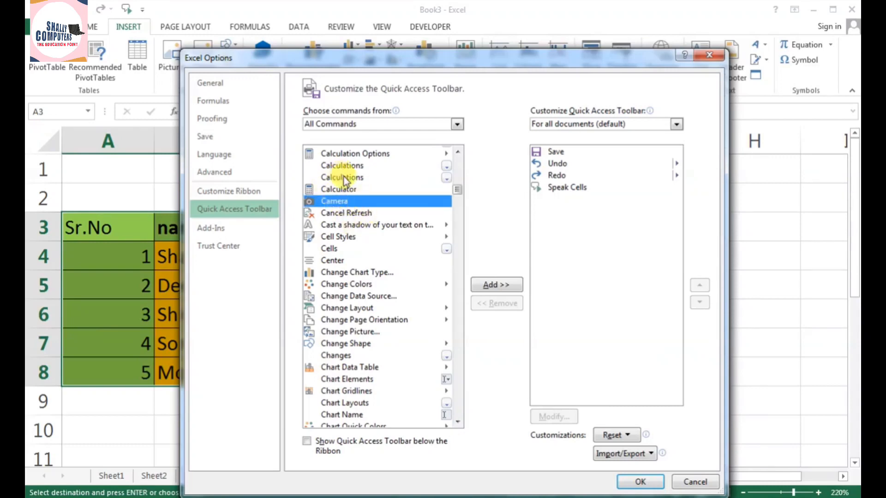
pyautogui.click(341, 272)
pyautogui.click(343, 284)
pyautogui.click(344, 308)
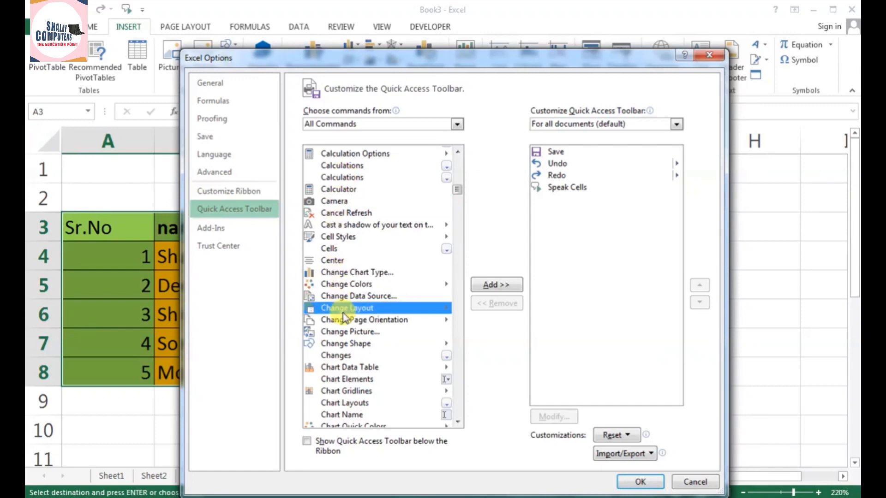
pyautogui.click(344, 367)
pyautogui.click(345, 379)
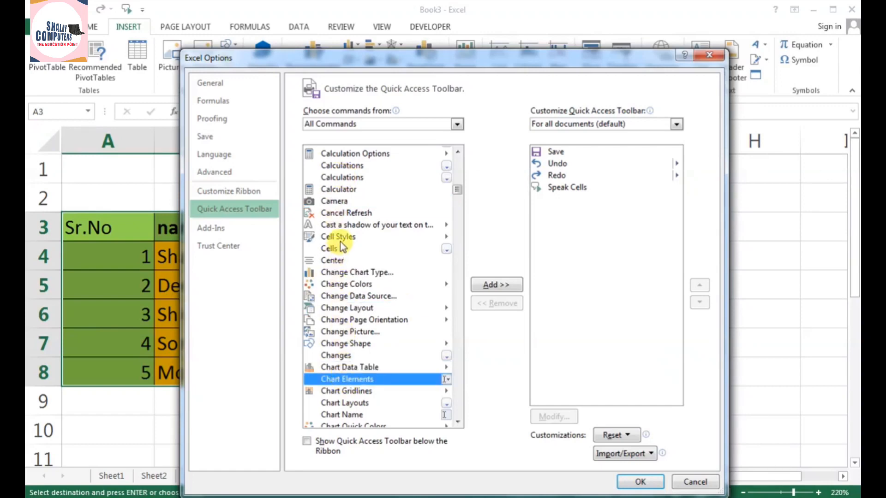
# - Add the Camera command to the Quick Access Toolbar, remove Speak Cells from it, and apply the customization
pyautogui.click(341, 202)
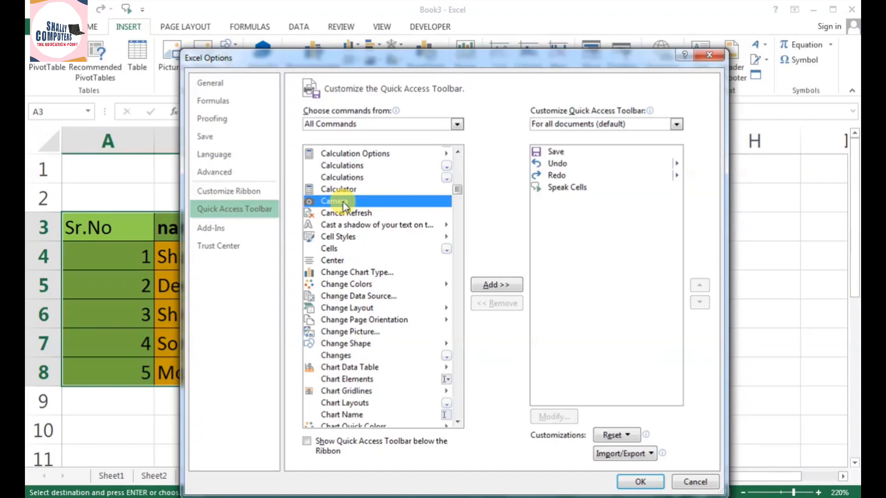
pyautogui.click(489, 285)
pyautogui.click(575, 187)
pyautogui.click(503, 305)
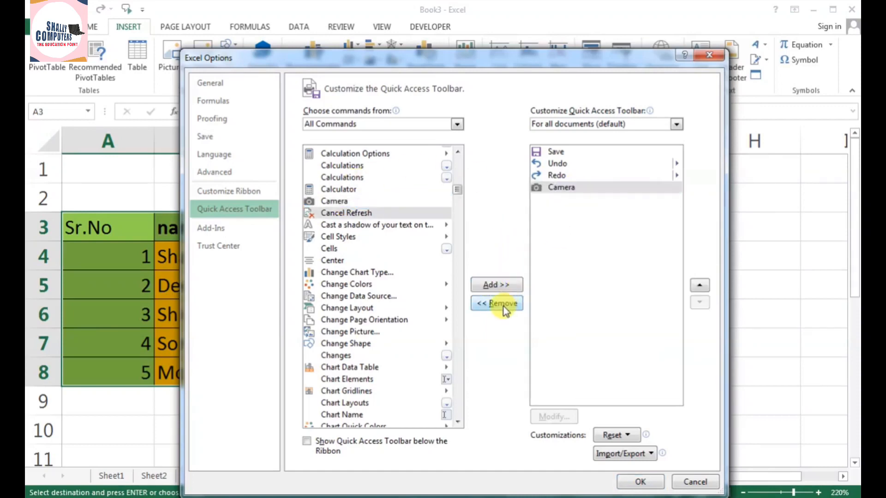
pyautogui.click(640, 482)
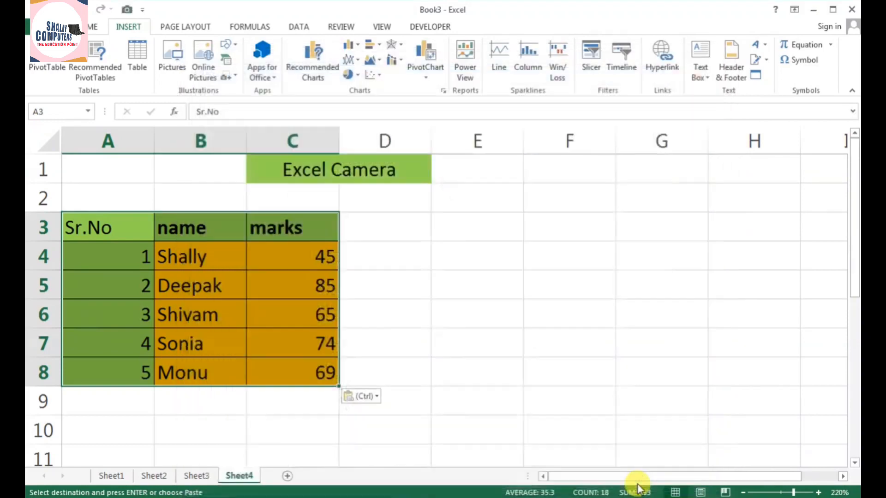
# - Capture the table A3:C8 with the Camera tool and place the picture beside it over columns E to H
pyautogui.click(128, 10)
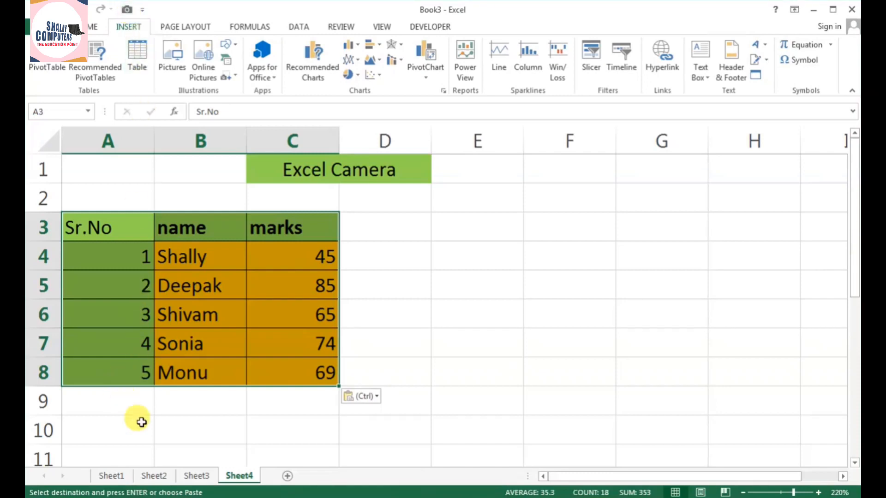
pyautogui.moveTo(106, 219); pyautogui.dragTo(281, 364)
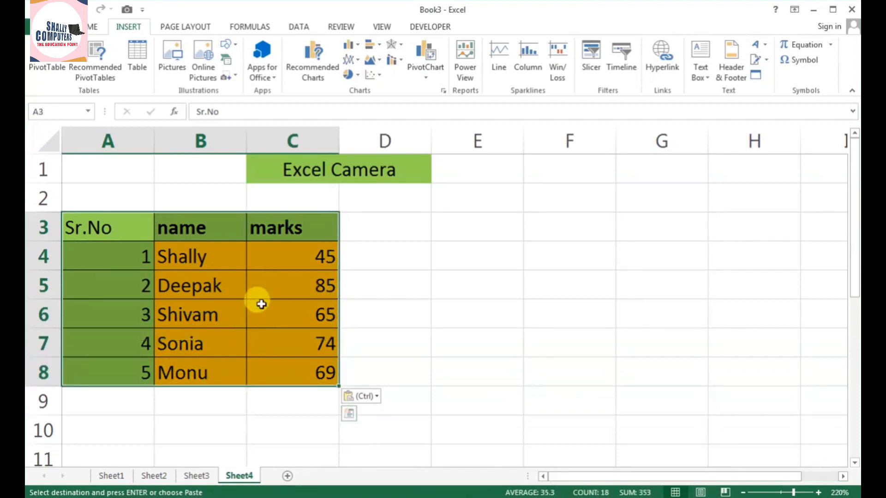
pyautogui.click(128, 10)
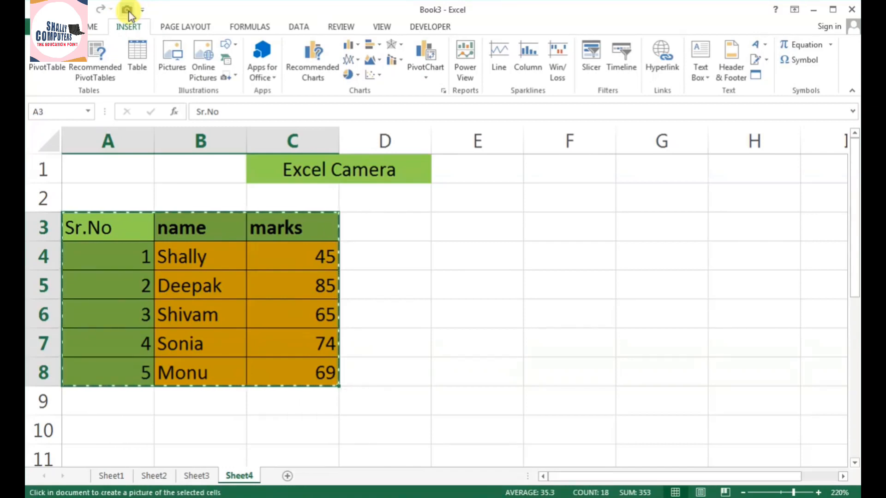
pyautogui.click(434, 214)
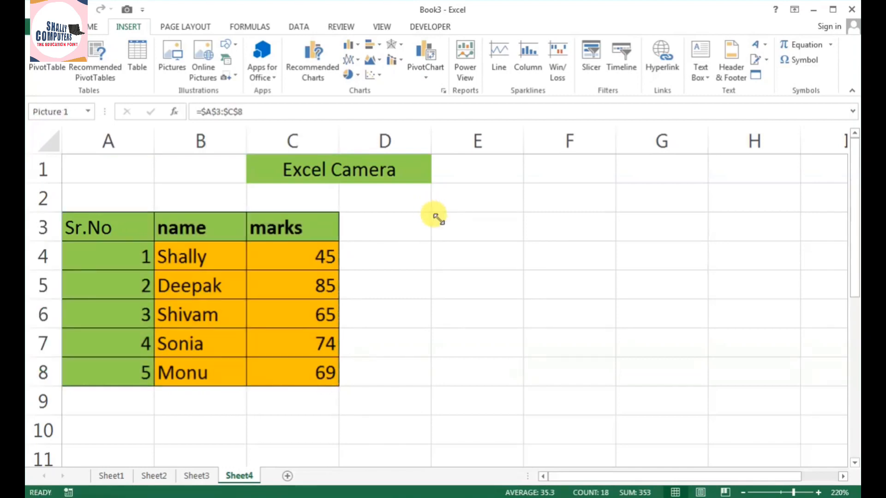
pyautogui.moveTo(479, 223); pyautogui.dragTo(537, 232)
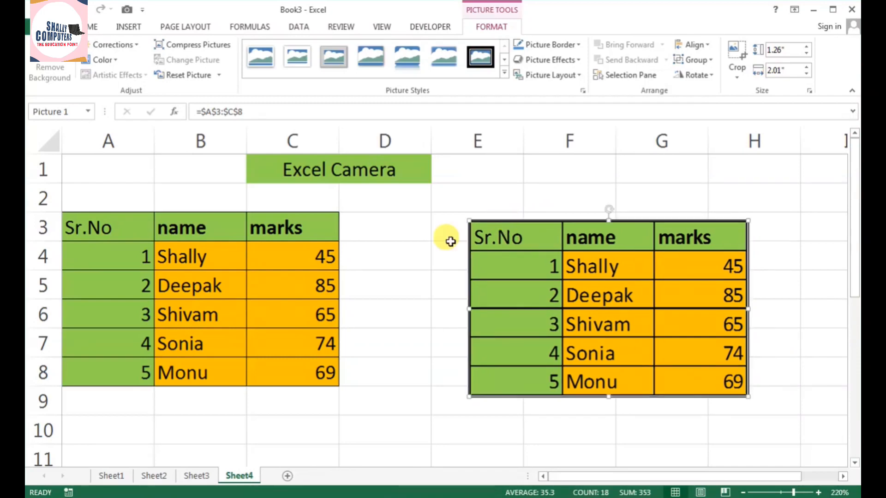
# - Capture Sheet2's range B1:G8 with the Camera and place the picture at about 1.03" by 1.97" beside the table, below the title
pyautogui.click(155, 476)
pyautogui.click(233, 276)
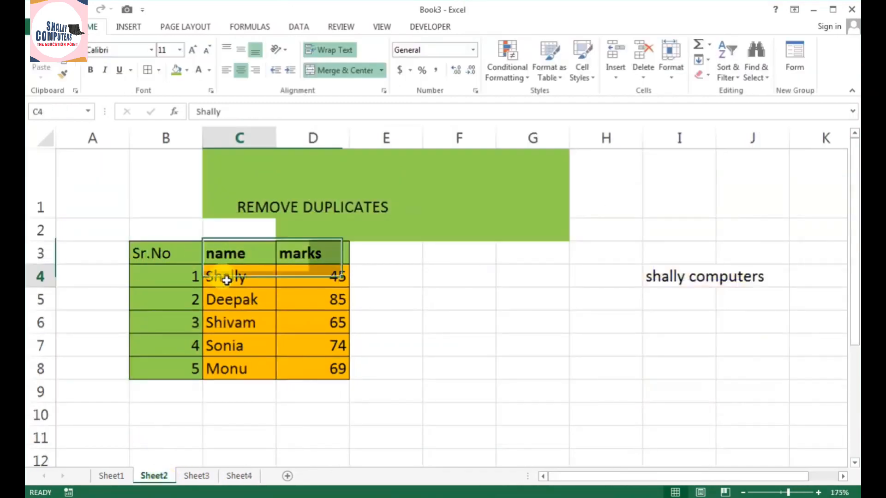
pyautogui.moveTo(190, 157); pyautogui.dragTo(524, 369)
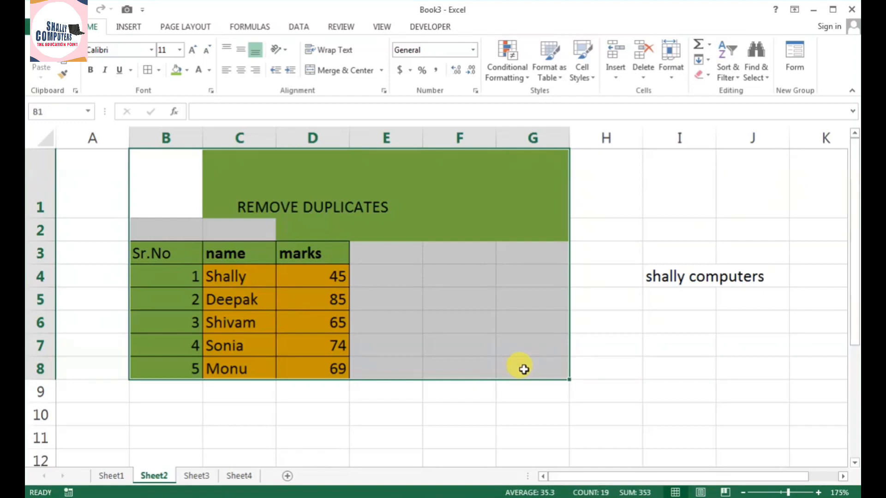
pyautogui.click(127, 9)
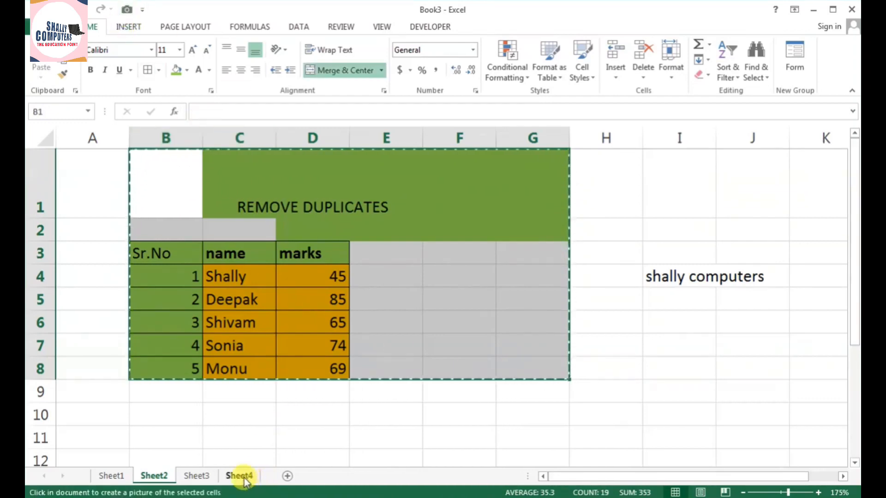
pyautogui.click(609, 193)
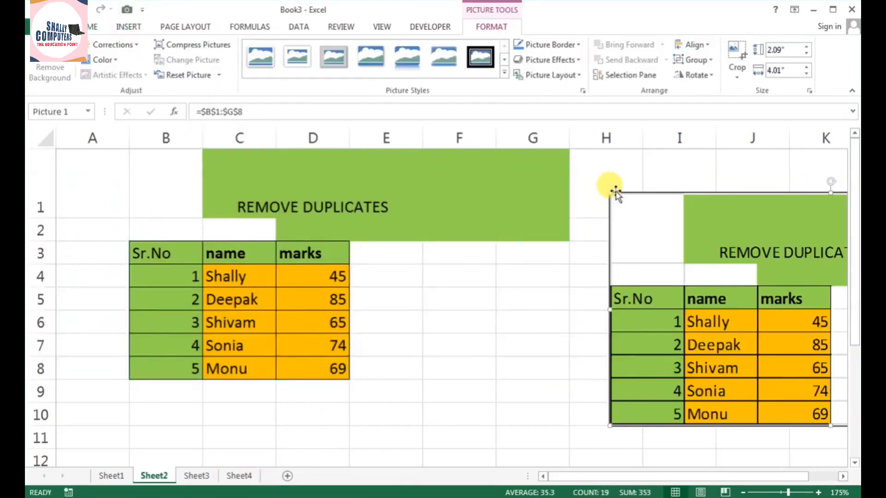
pyautogui.moveTo(689, 218); pyautogui.dragTo(508, 291)
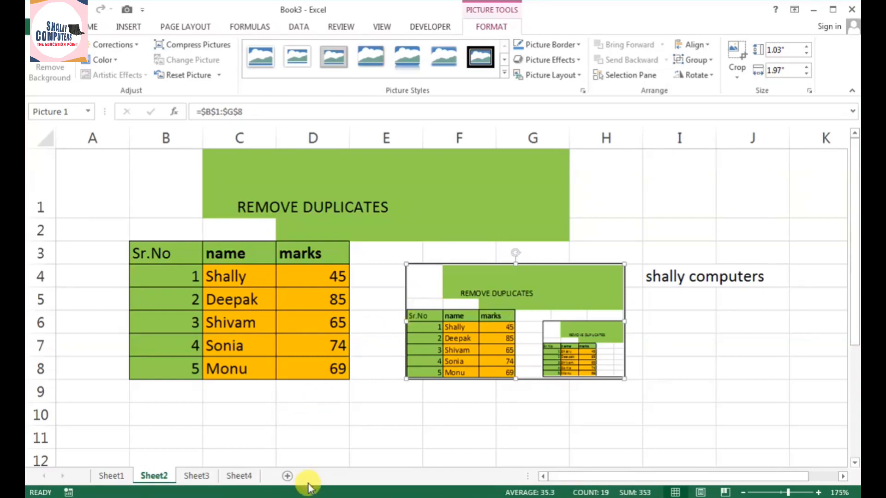
# - Add a new worksheet after Sheet2 and enter the title "convert Formula" in cell B1
pyautogui.click(287, 476)
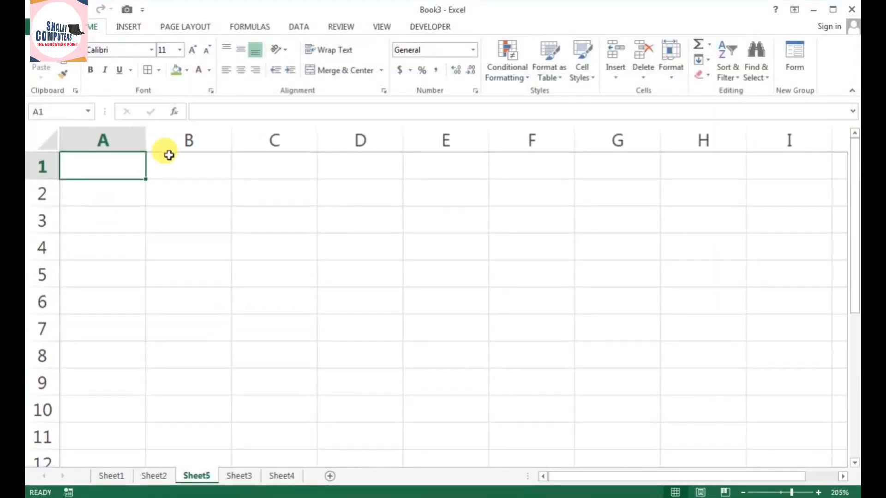
pyautogui.click(178, 167)
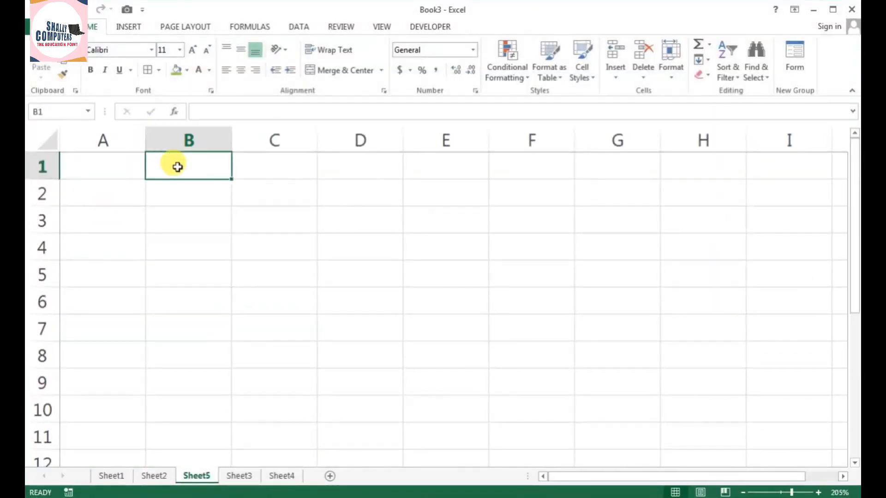
pyautogui.write('convert Formula')
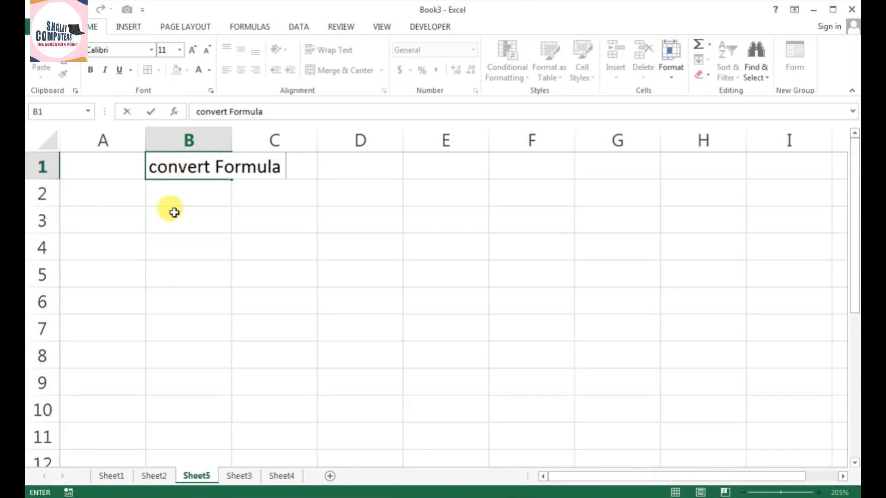
pyautogui.click(277, 246)
# - Wrap the title text, merge and center it across B1:D2, and fill the merged cell green
pyautogui.click(220, 169)
pyautogui.moveTo(220, 170); pyautogui.dragTo(327, 191)
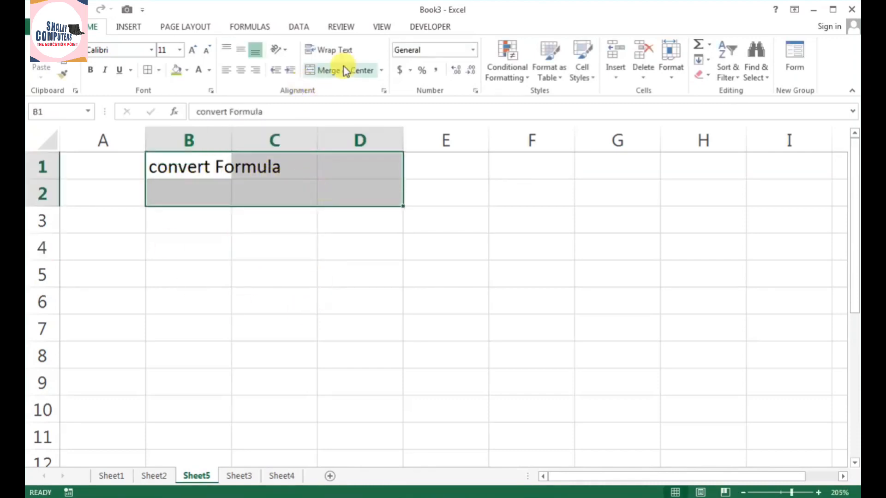
pyautogui.click(328, 50)
pyautogui.click(346, 70)
pyautogui.click(175, 69)
pyautogui.click(312, 309)
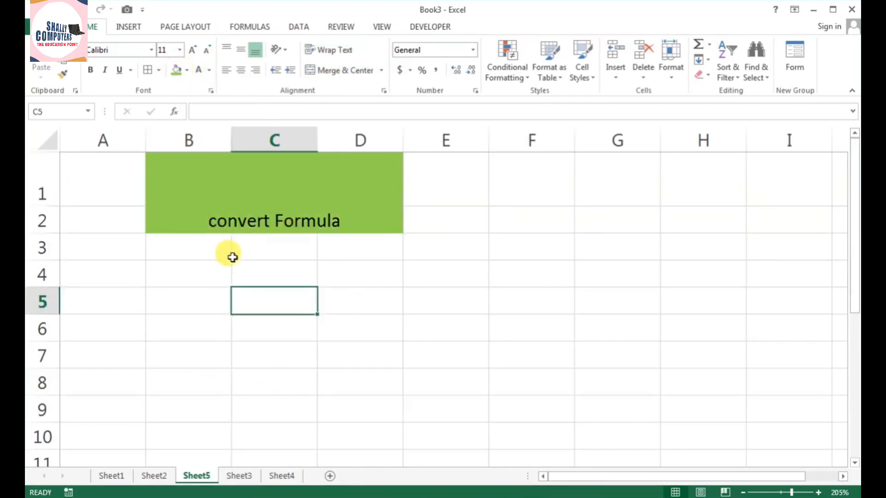
# - Enter the column headers "Original" in B4 and "Convert" in C4
pyautogui.click(192, 272)
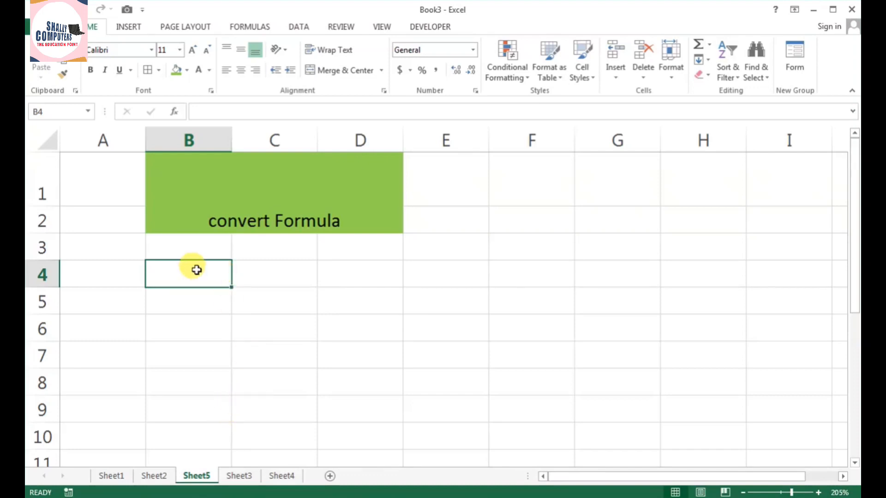
pyautogui.write('Original')
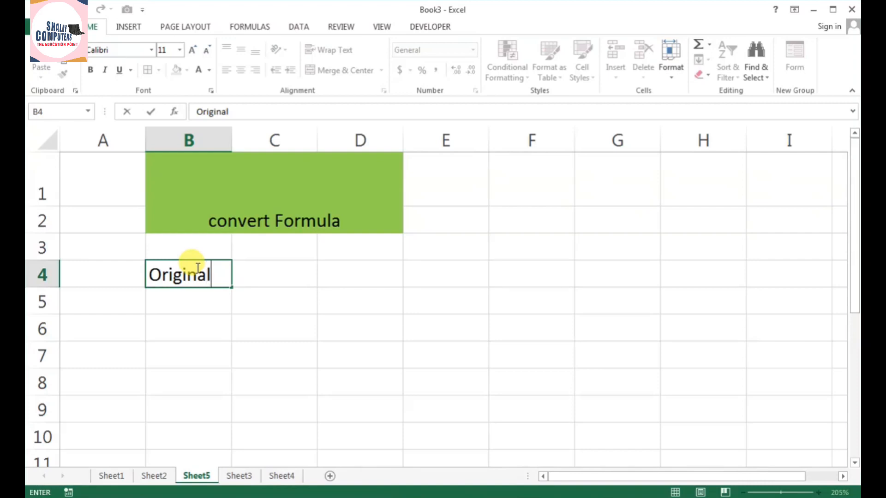
pyautogui.press('Right')
pyautogui.write('Co')
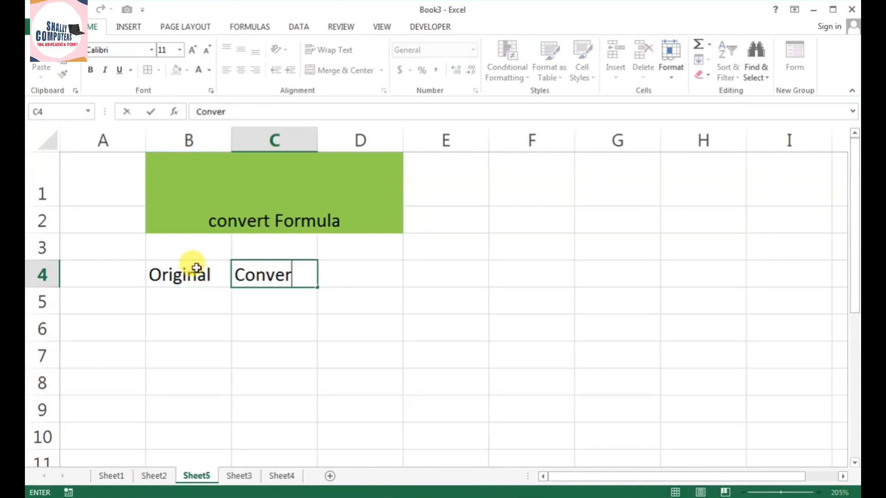
pyautogui.press('Return')
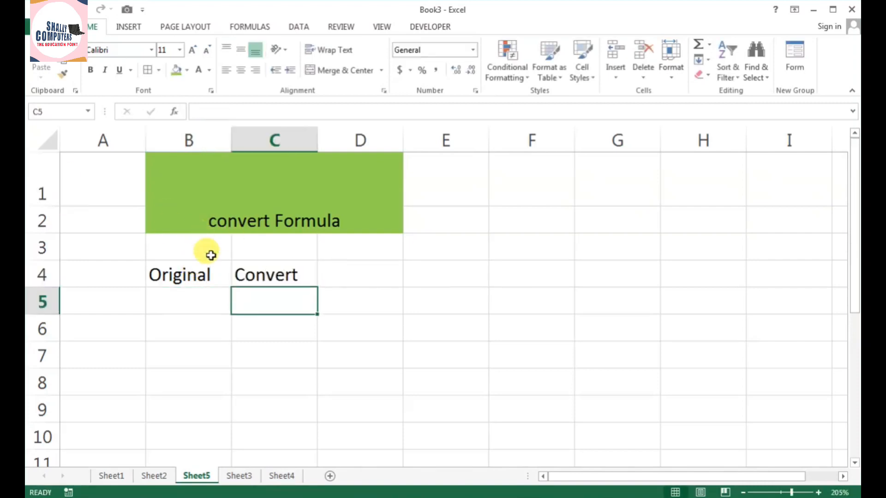
# - Format the range B4:C7 with bold text, a green fill and cell borders
pyautogui.moveTo(202, 268); pyautogui.dragTo(259, 358)
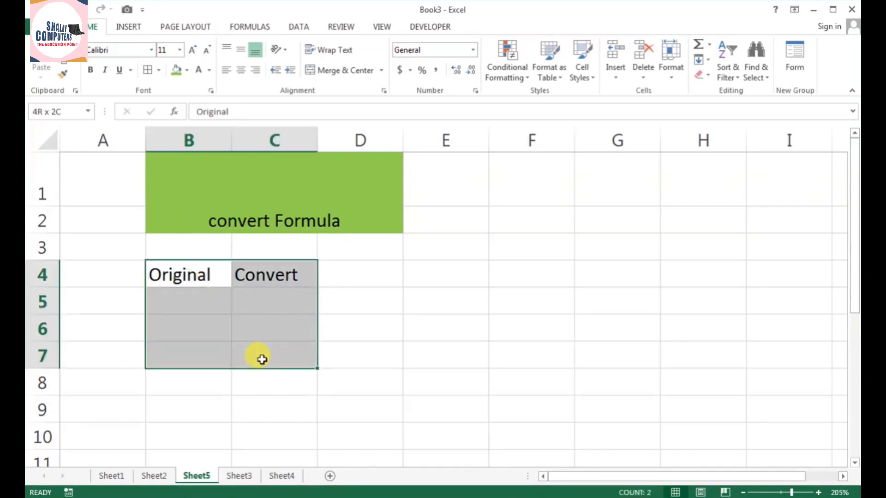
pyautogui.click(90, 70)
pyautogui.click(174, 71)
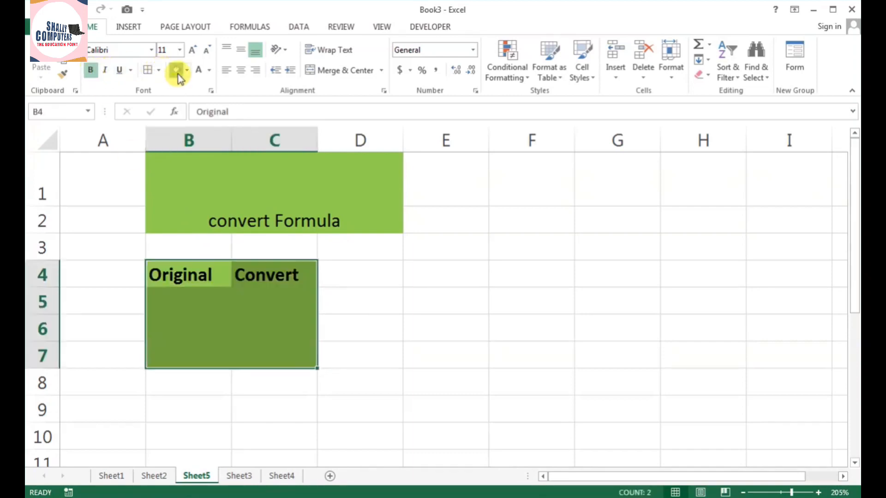
pyautogui.click(147, 72)
pyautogui.click(205, 299)
# - Change the fill of the header cells B4:C4 to orange
pyautogui.moveTo(198, 277); pyautogui.dragTo(258, 276)
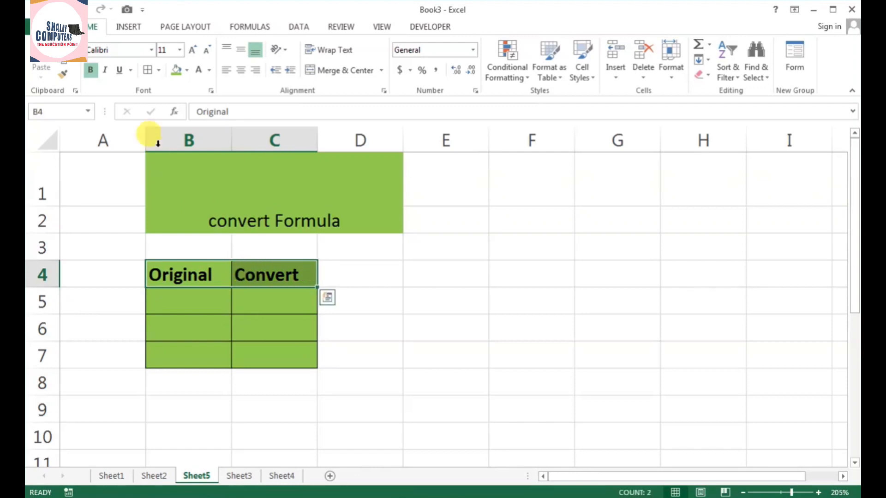
pyautogui.click(186, 70)
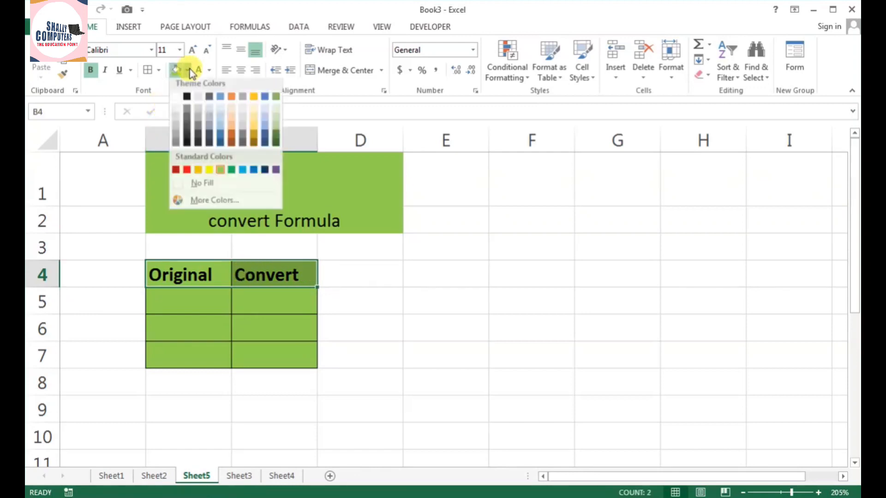
pyautogui.click(232, 104)
# - Enter 100 in B5 and begin a CONVERT formula in C5 with B5 as its number argument
pyautogui.click(197, 302)
pyautogui.write('100')
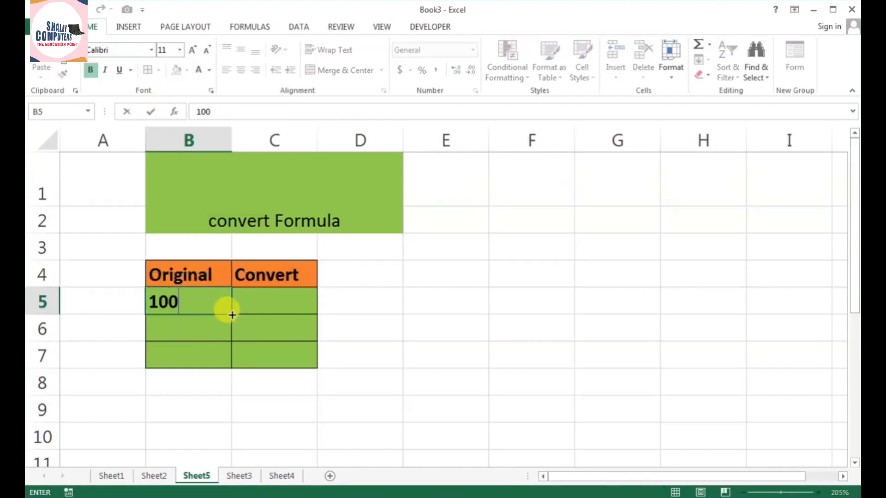
pyautogui.click(284, 304)
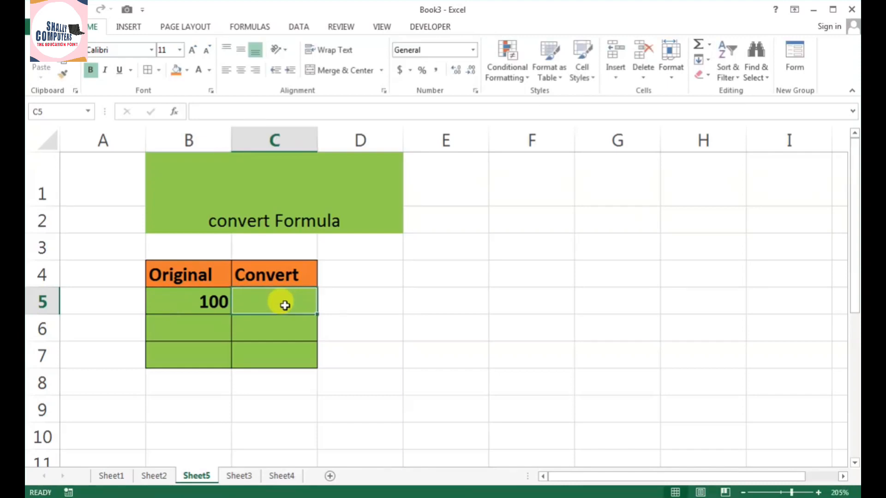
pyautogui.write('=con')
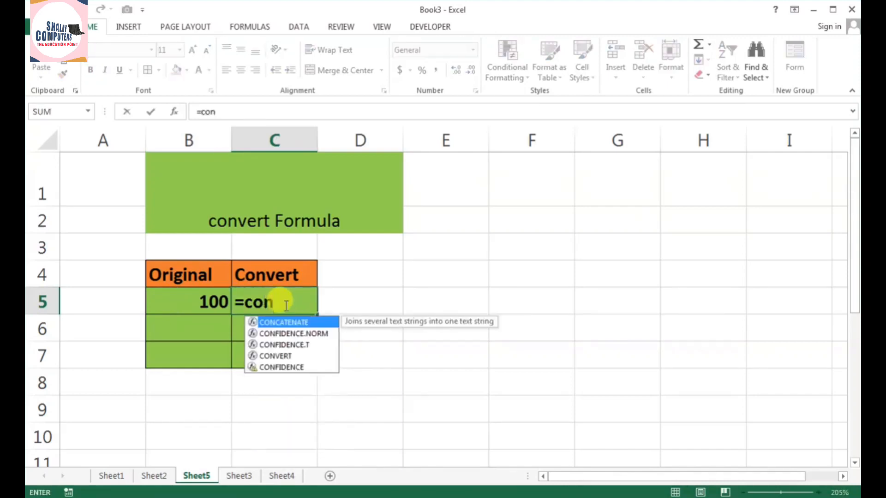
pyautogui.click(273, 356)
pyautogui.doubleClick(273, 356)
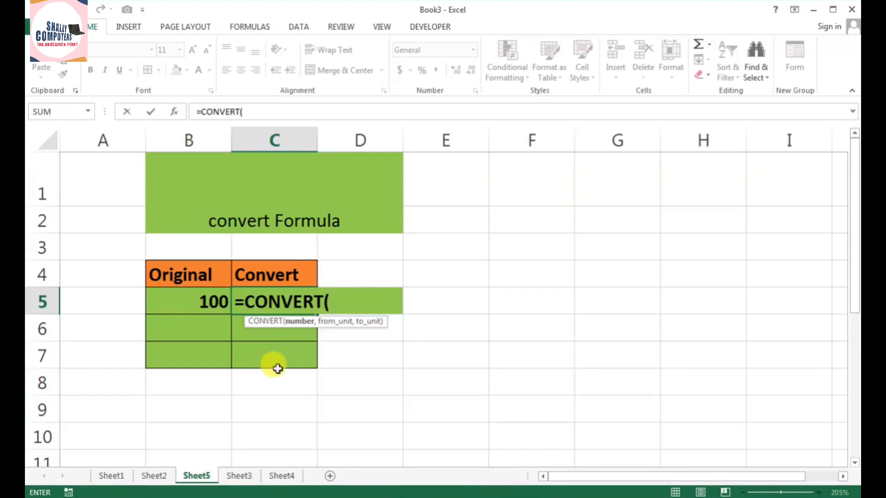
pyautogui.click(194, 297)
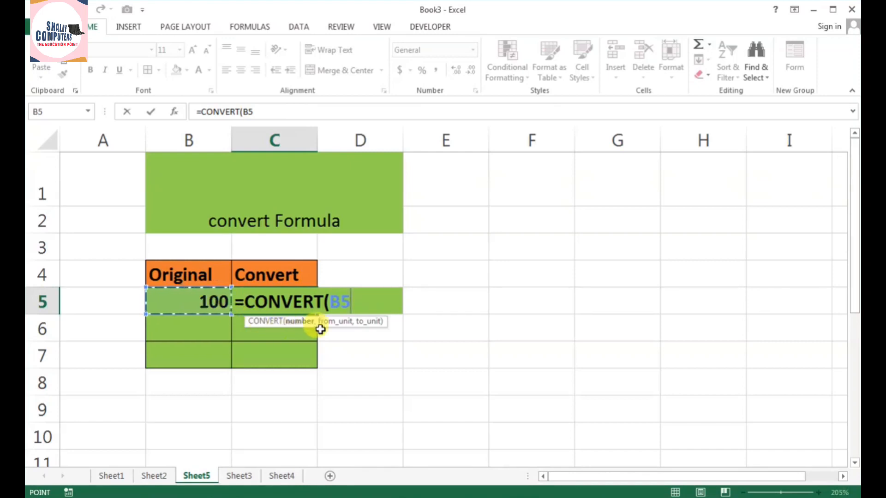
# - Complete the C5 formula with "yr" as the from unit and "day" as the to unit
pyautogui.write(',')
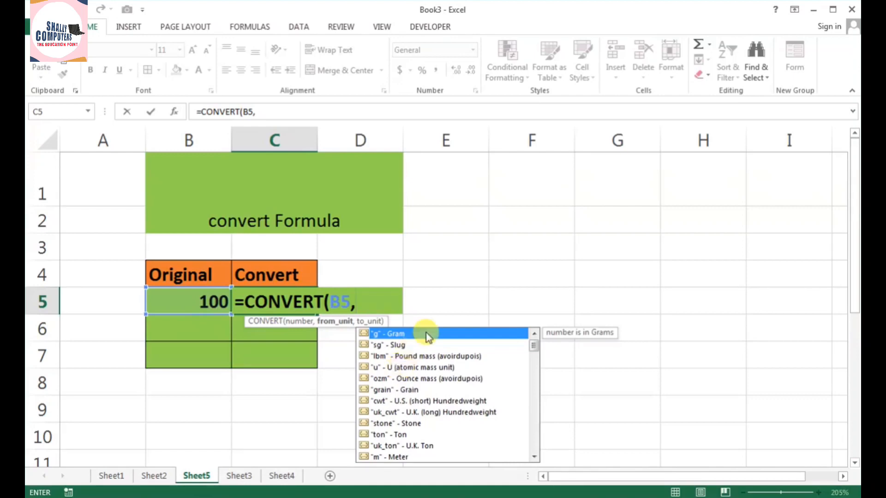
pyautogui.click(535, 457)
pyautogui.moveTo(535, 456); pyautogui.dragTo(535, 457)
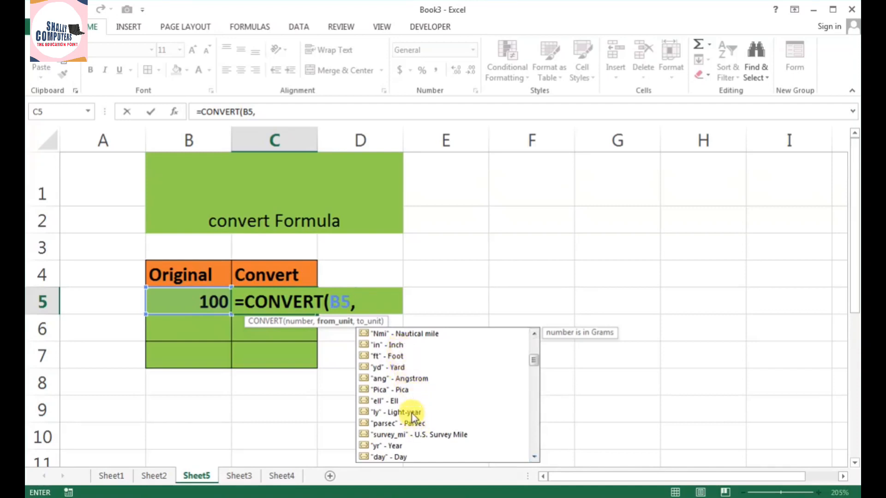
pyautogui.click(395, 448)
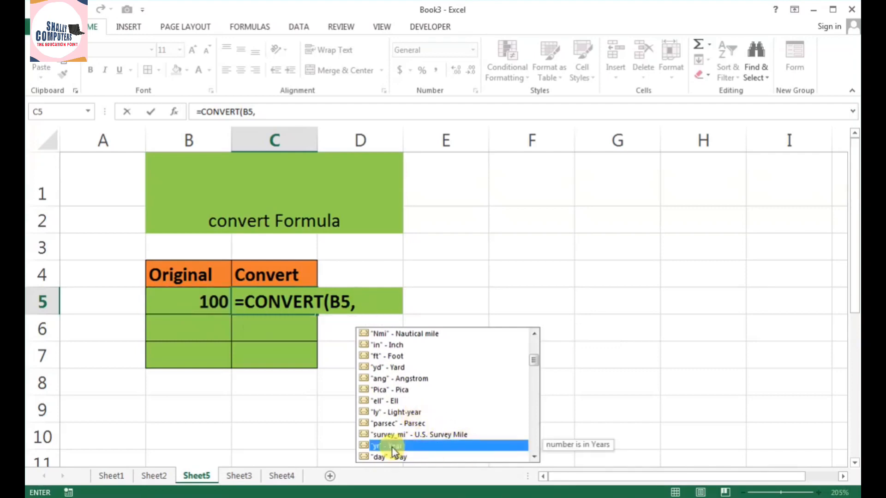
pyautogui.doubleClick(393, 446)
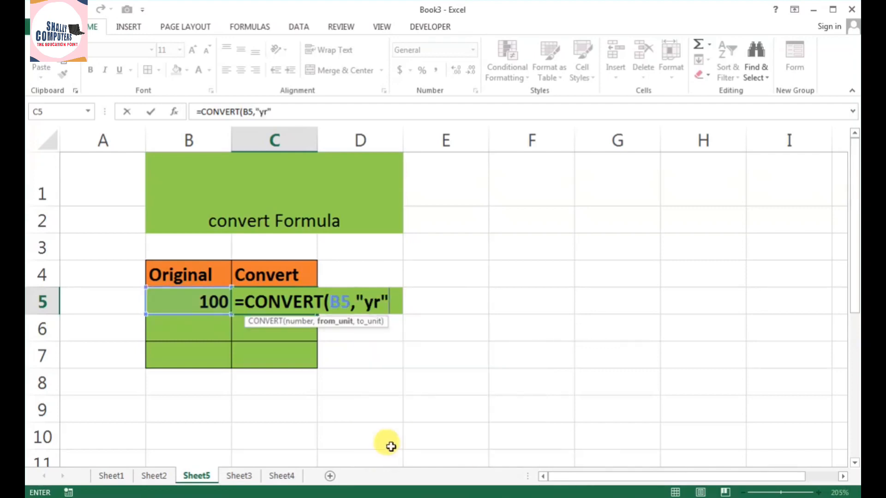
pyautogui.write(',')
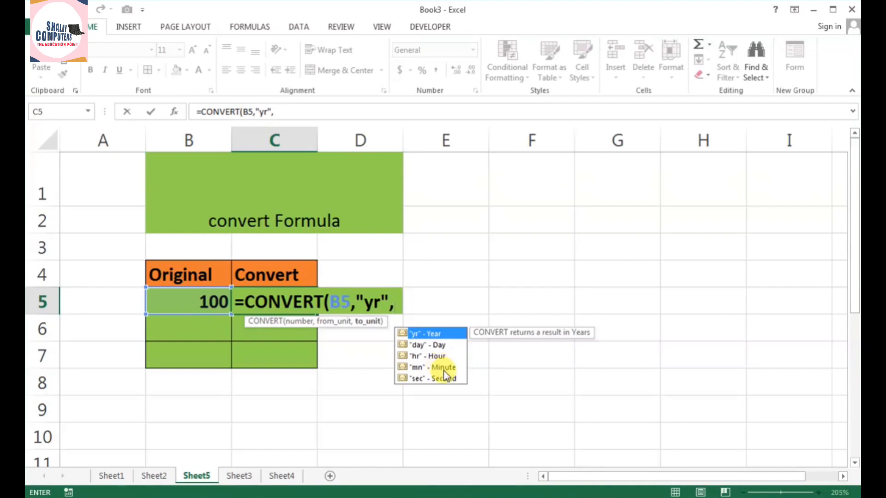
pyautogui.doubleClick(431, 345)
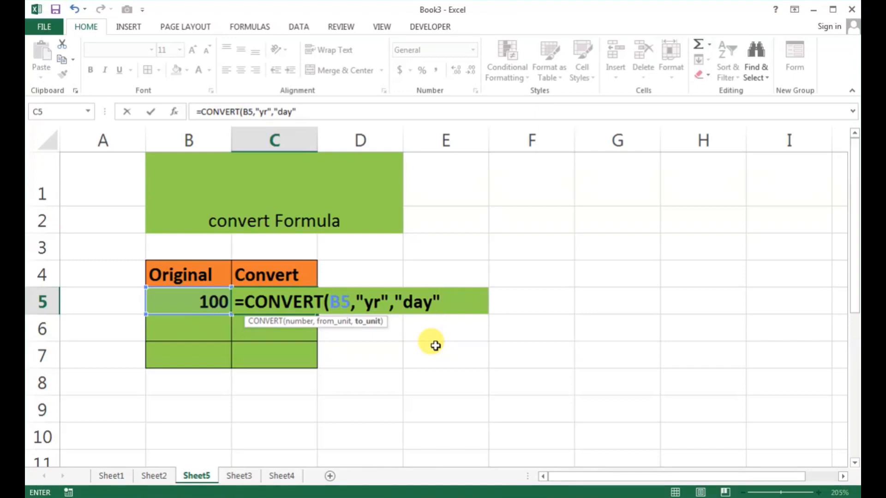
pyautogui.write(')')
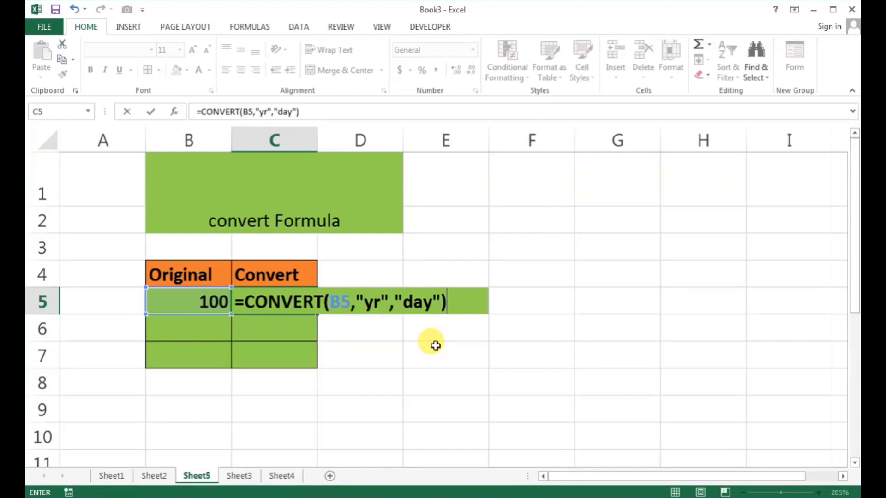
pyautogui.press('Return')
pyautogui.click(279, 301)
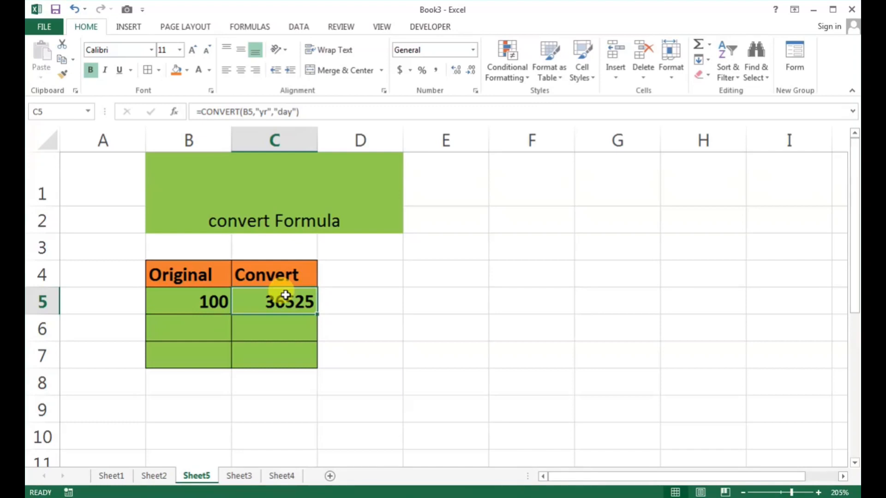
# - Enter "Shally Computers" in E5 and fill cells E5:F5 orange
pyautogui.click(411, 302)
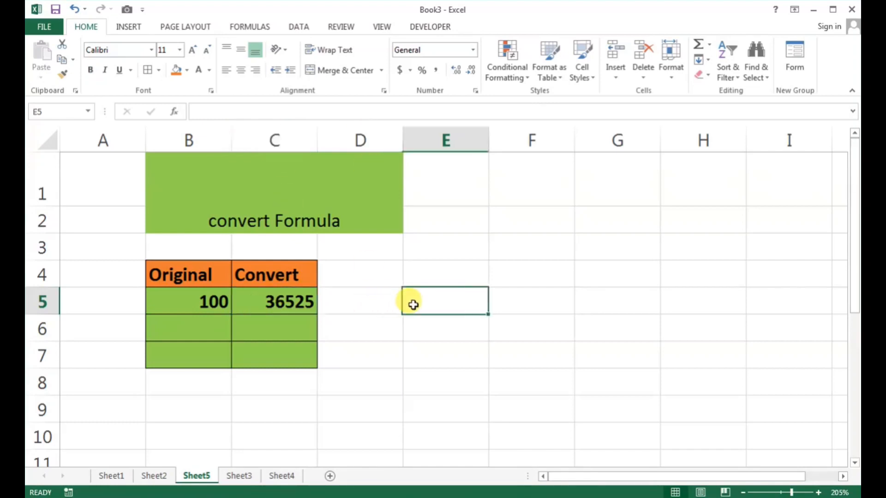
pyautogui.write('shally Comp')
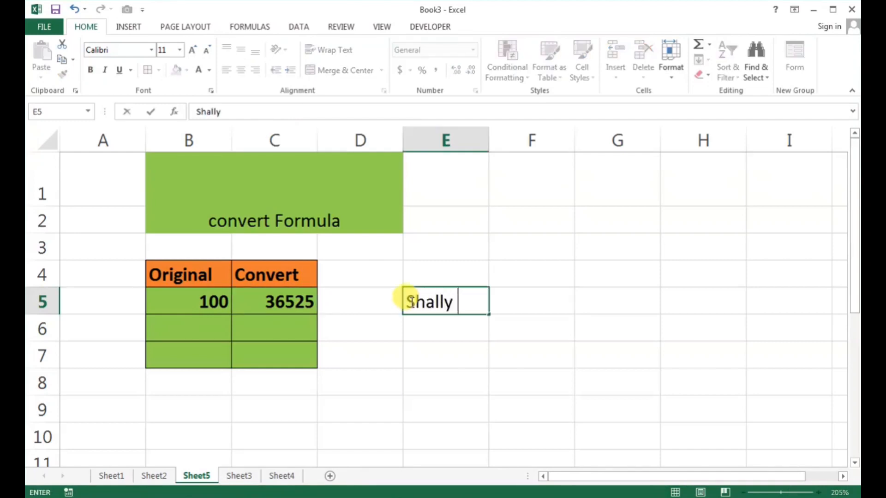
pyautogui.write('uters')
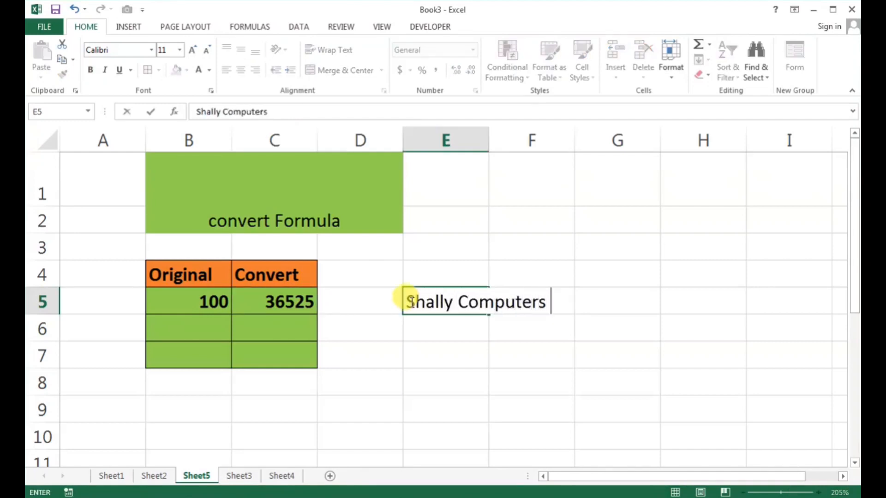
pyautogui.click(494, 346)
pyautogui.moveTo(442, 299); pyautogui.dragTo(534, 300)
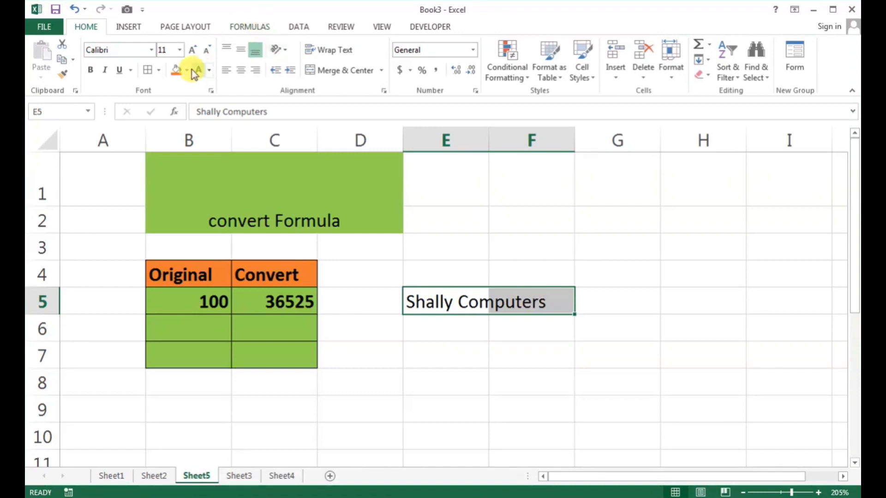
pyautogui.click(175, 70)
pyautogui.click(469, 354)
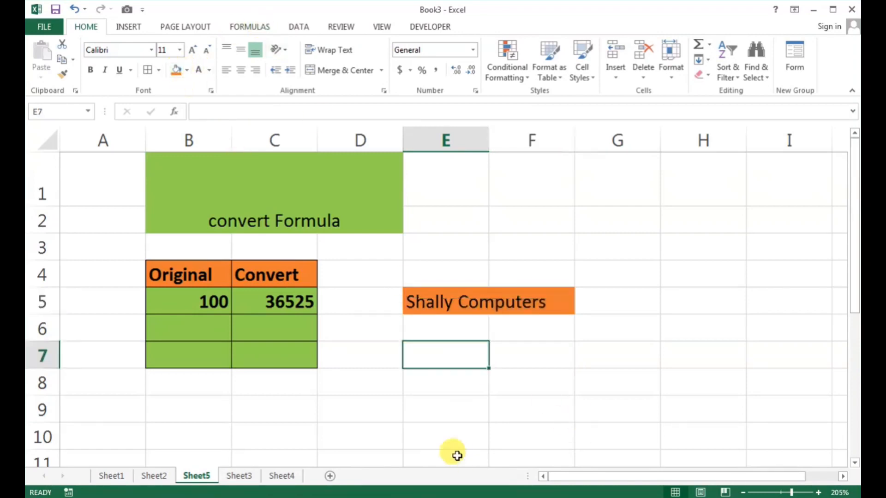